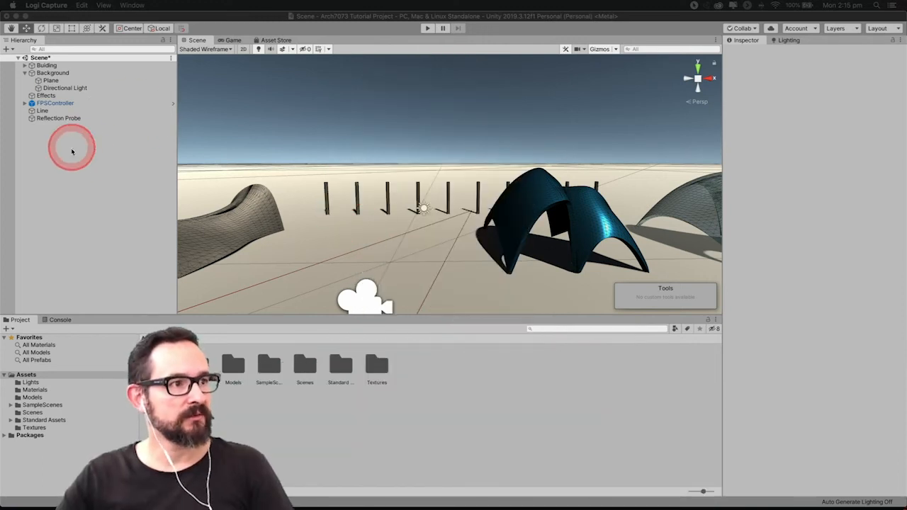
left_click(230, 15)
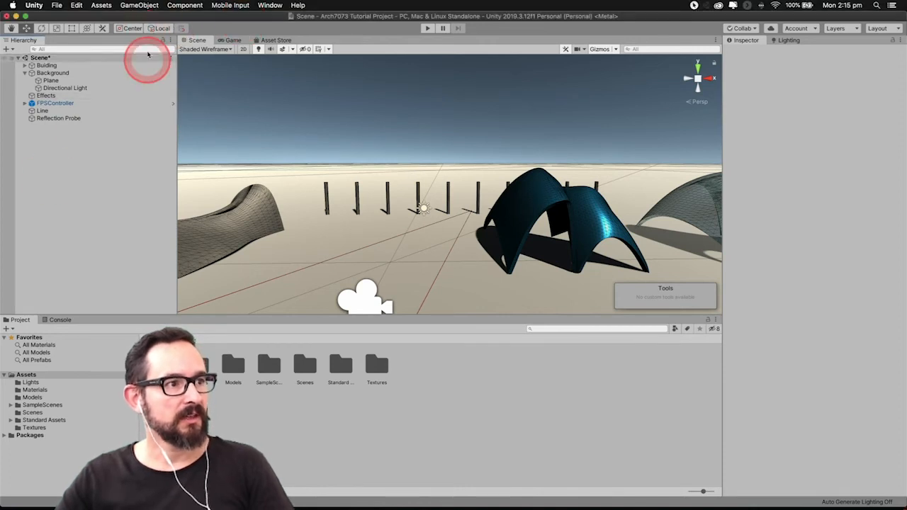
left_click(134, 5)
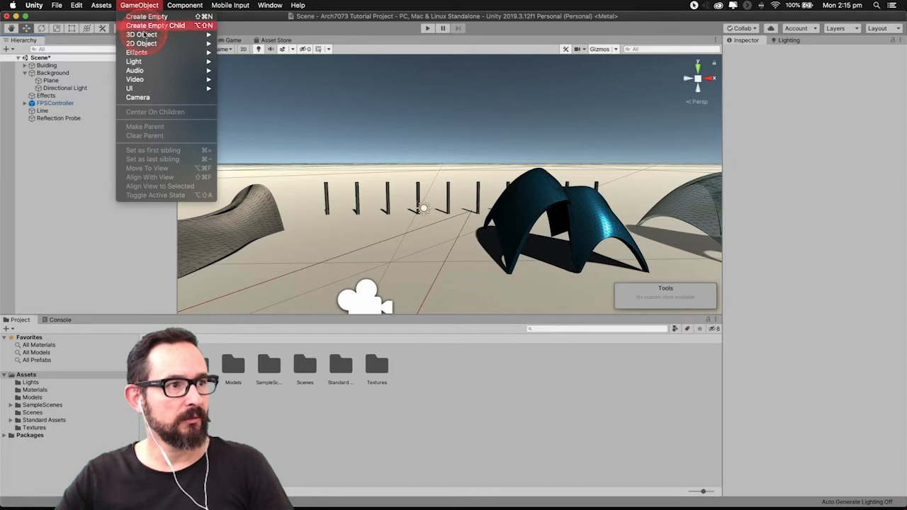
mouse_move(147, 65)
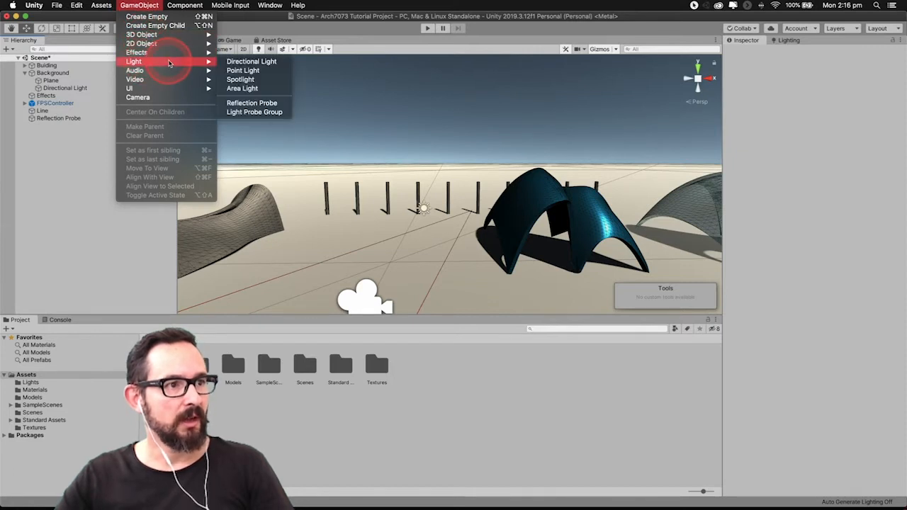
left_click(28, 113)
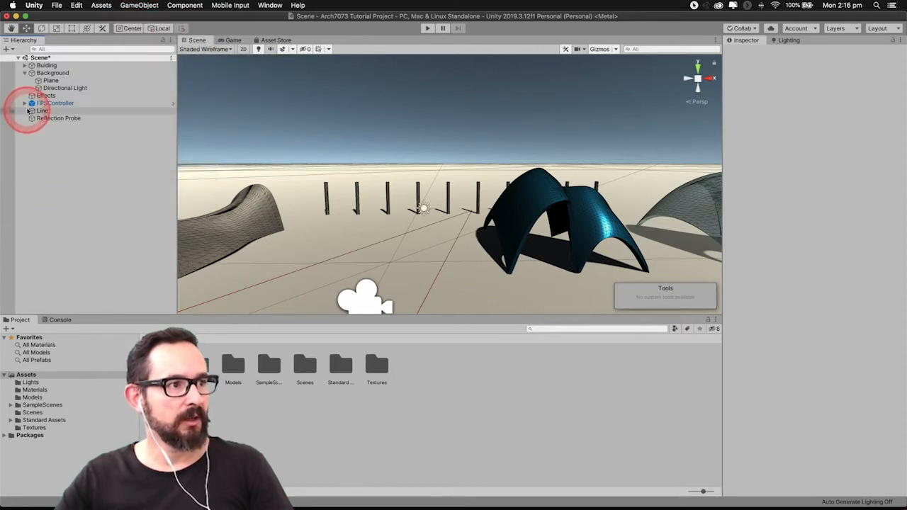
Step: Collapse the building and Background groups in the scene's object hierarchy
left_click(24, 66)
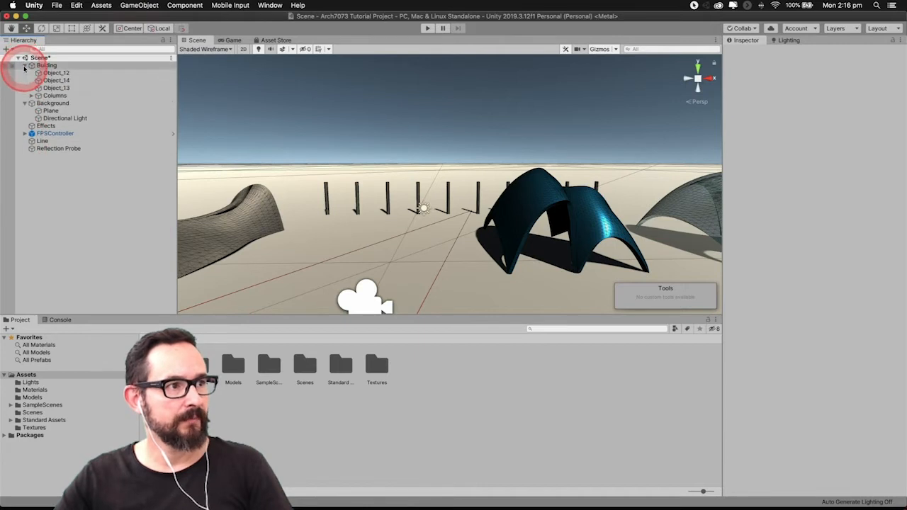
left_click(24, 65)
left_click(24, 73)
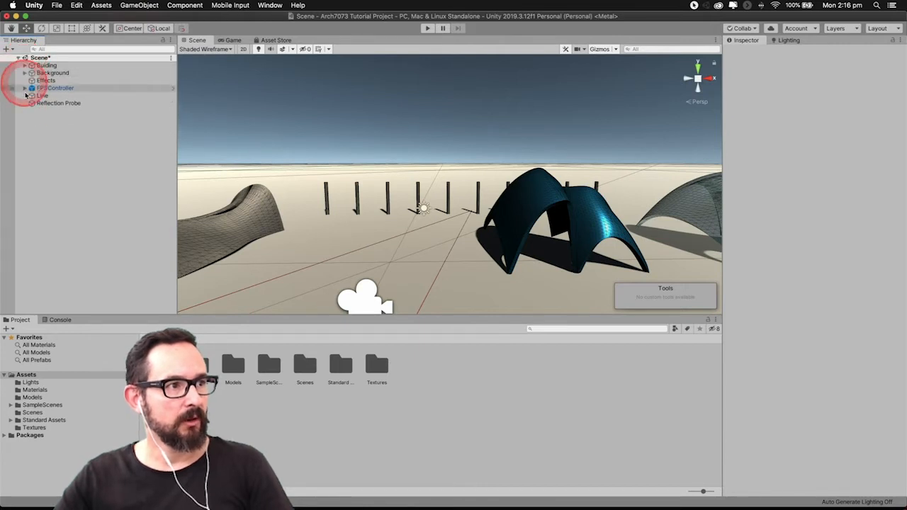
Step: Create an empty object at the root of the scene hierarchy and rename it "Artificial Light"
right_click(48, 146)
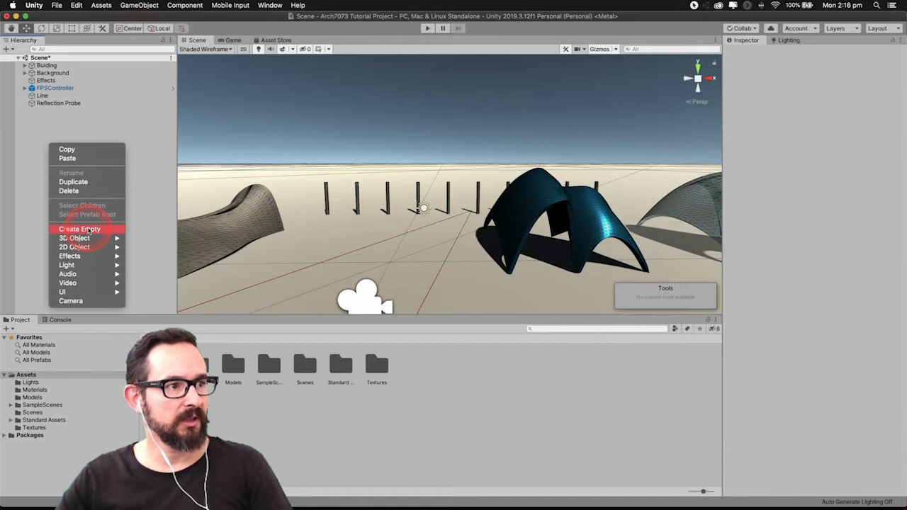
left_click(80, 229)
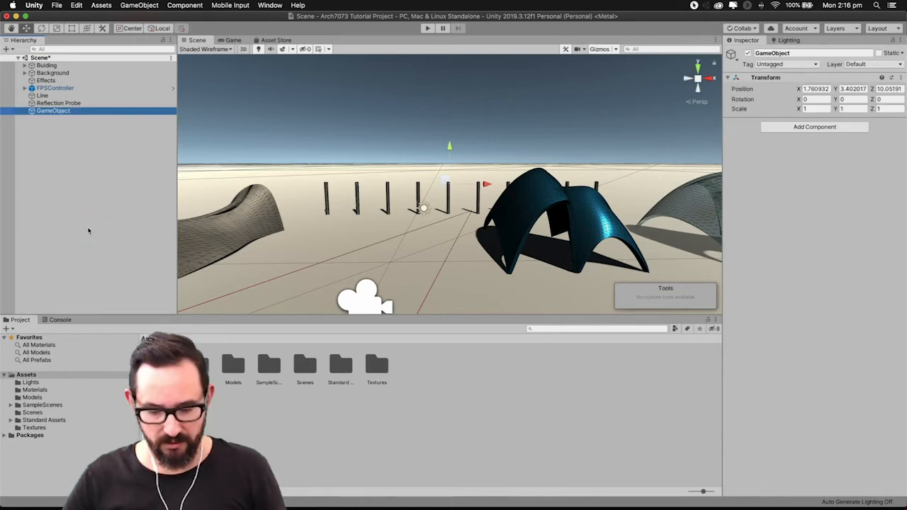
left_click(54, 112)
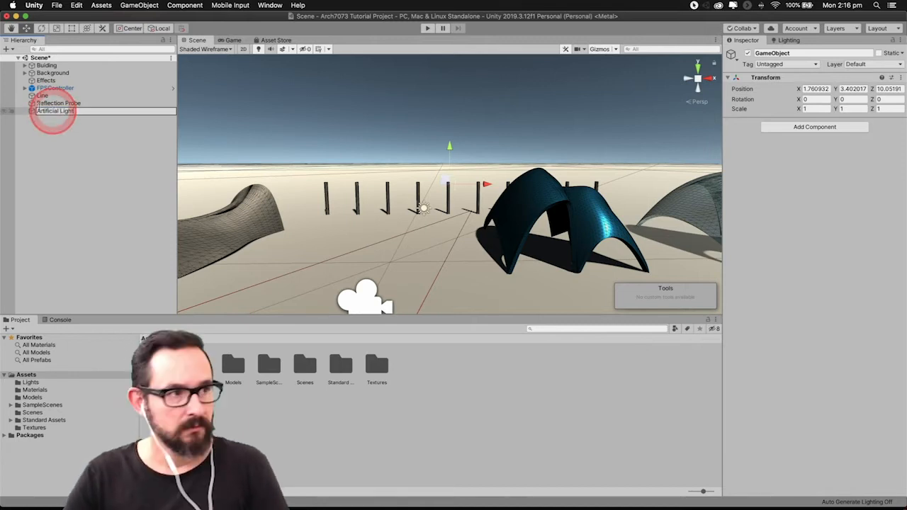
left_click(72, 142)
left_click(64, 113)
left_click(59, 134)
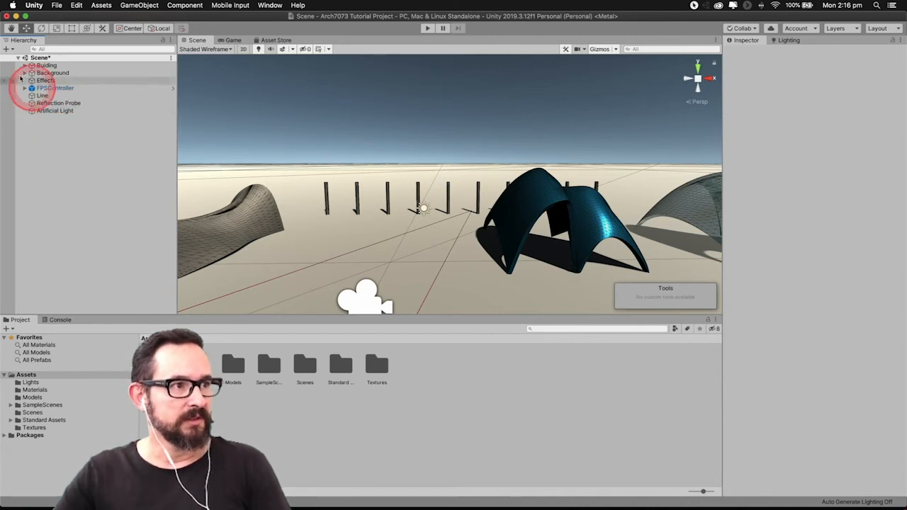
Step: Add a point light to the scene and nest it under the Artificial Light object
left_click(145, 5)
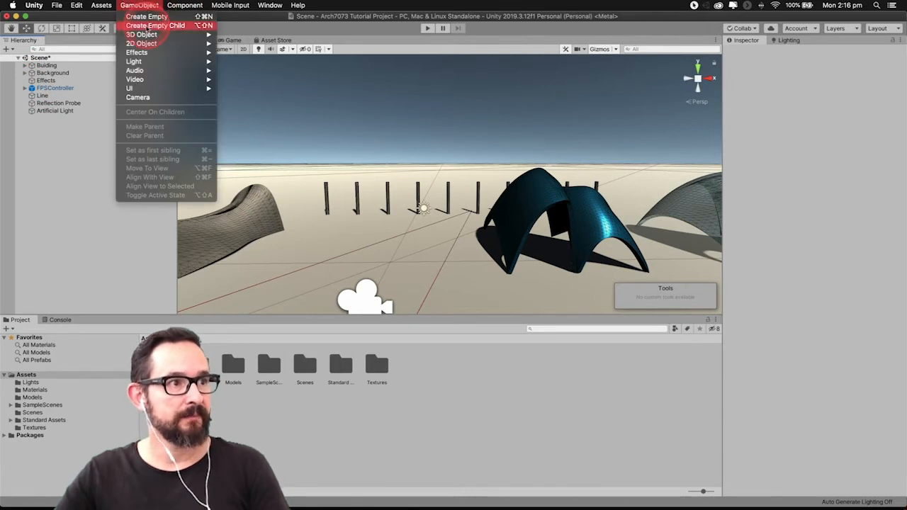
mouse_move(147, 61)
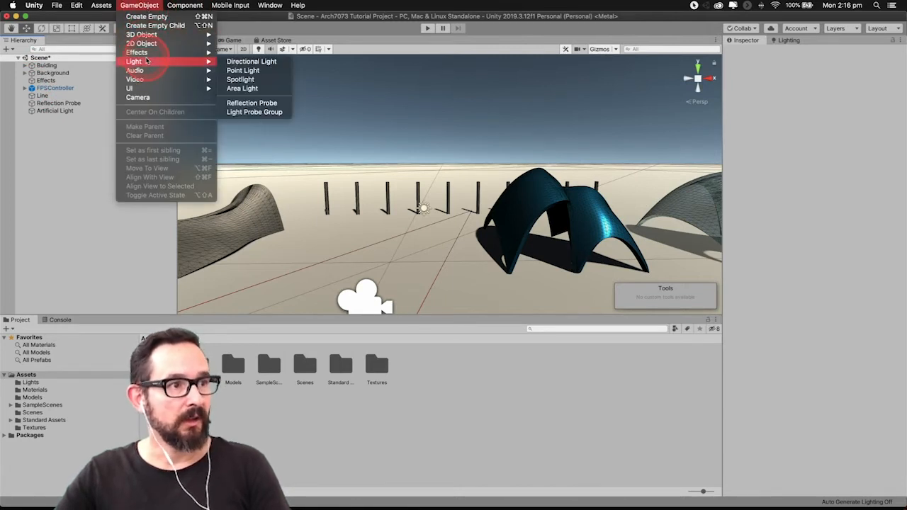
left_click(239, 71)
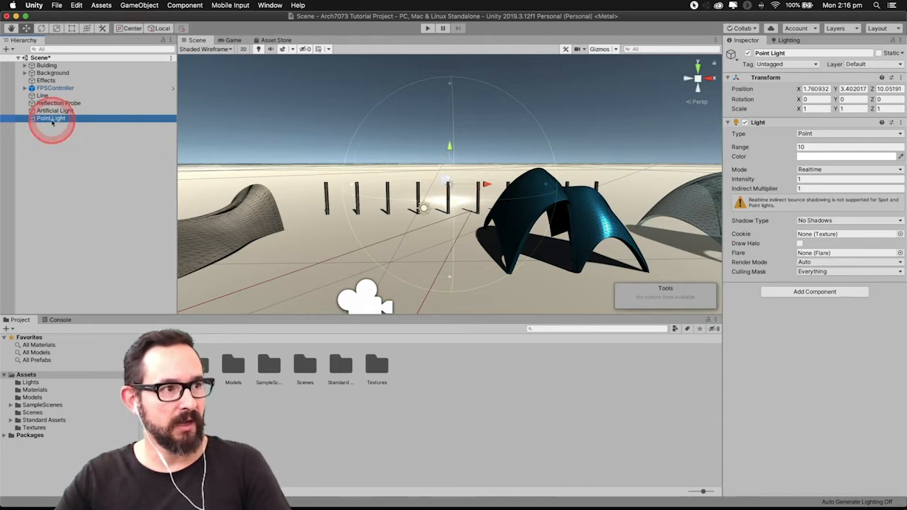
left_click_drag(54, 116, 49, 111)
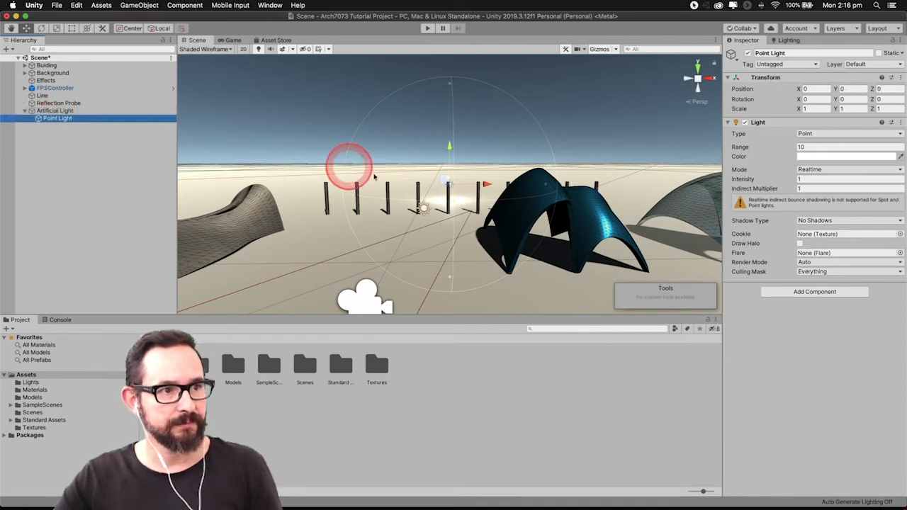
Step: Move the point light horizontally to the blue canopy, at about X 3.03 and Z -11.84
right_click_drag(490, 185, 471, 185)
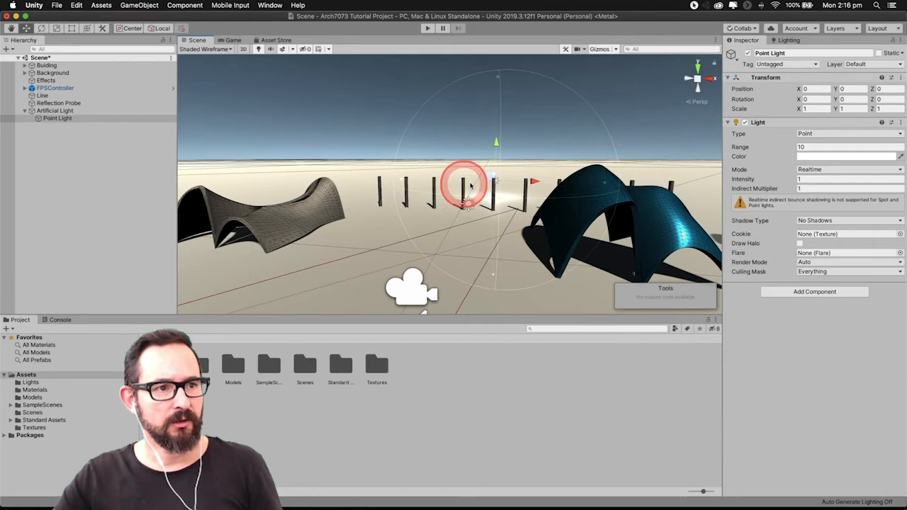
right_click_drag(529, 185, 512, 178)
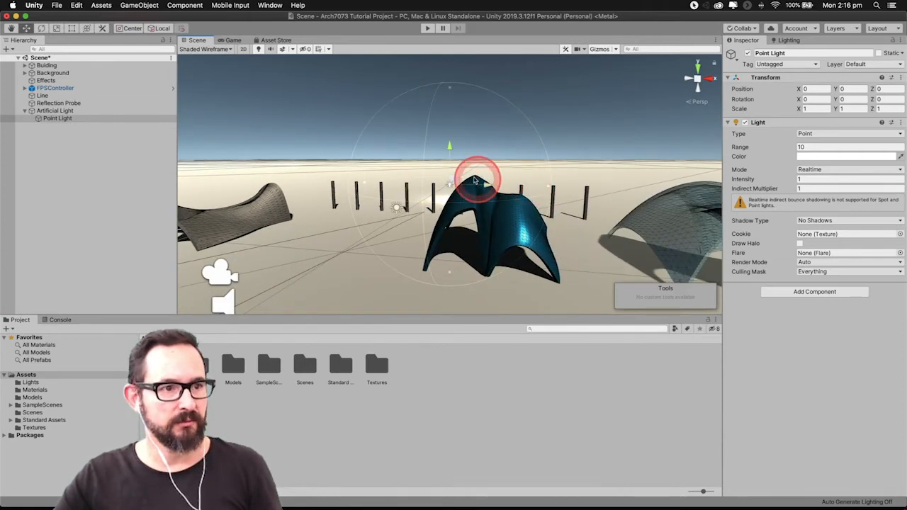
left_click_drag(454, 178, 418, 205)
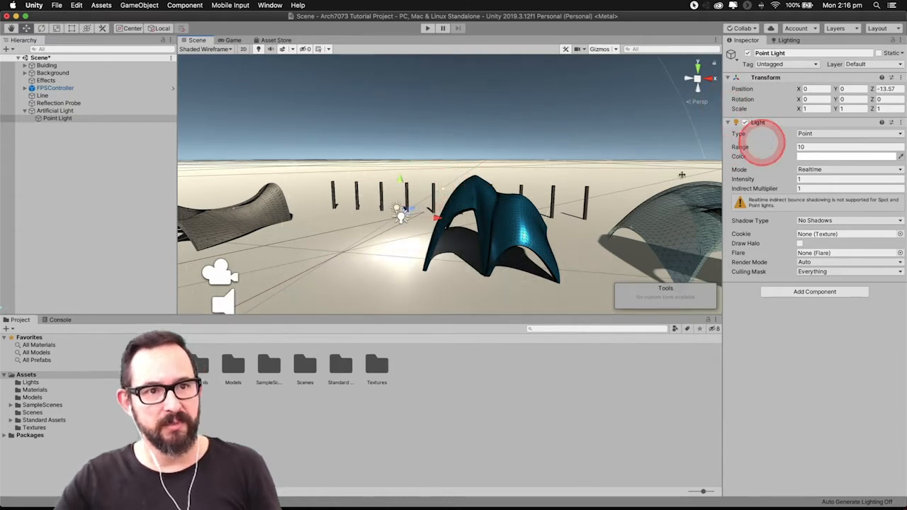
left_click_drag(439, 221, 474, 205)
middle_click_drag(468, 215, 490, 193)
scroll(528, 183, "down", 3)
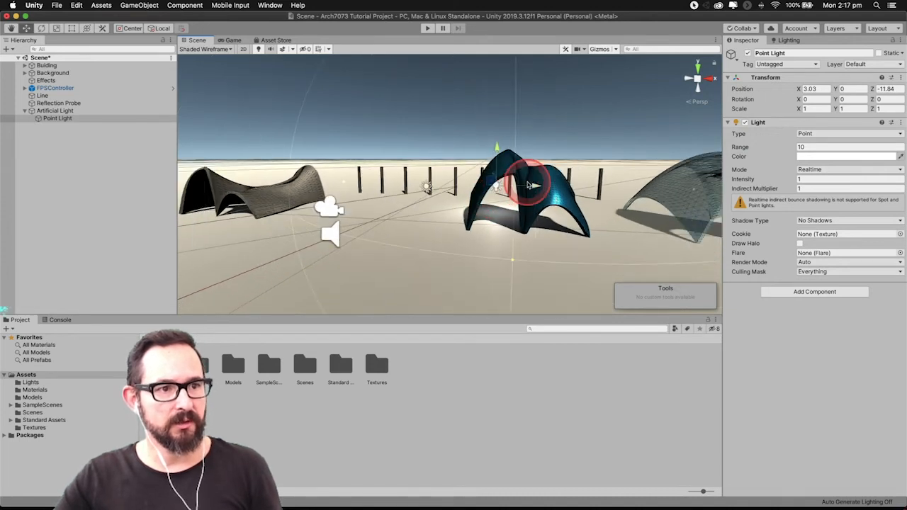
Step: Raise the point light under the blue canopy's arch to about Y 0.8
scroll(528, 183, "up", 4)
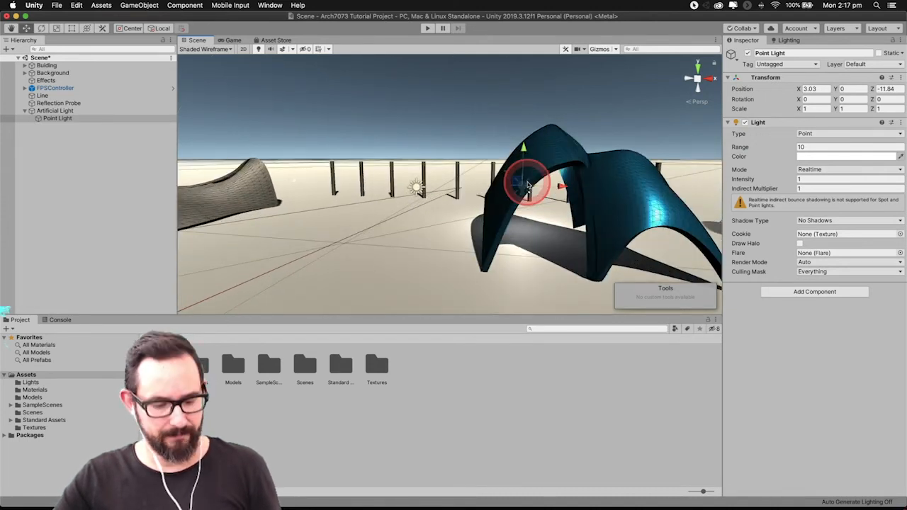
key("f")
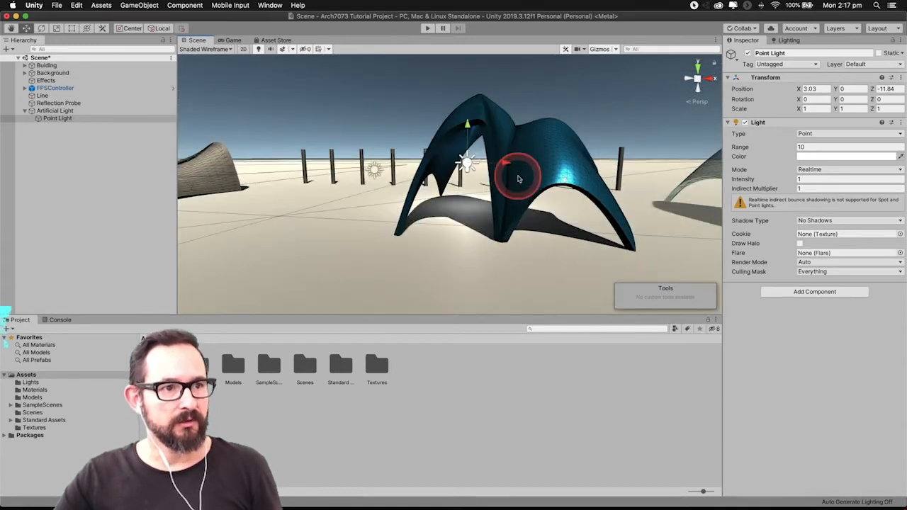
scroll(506, 168, "down", 3)
scroll(506, 169, "up", 8)
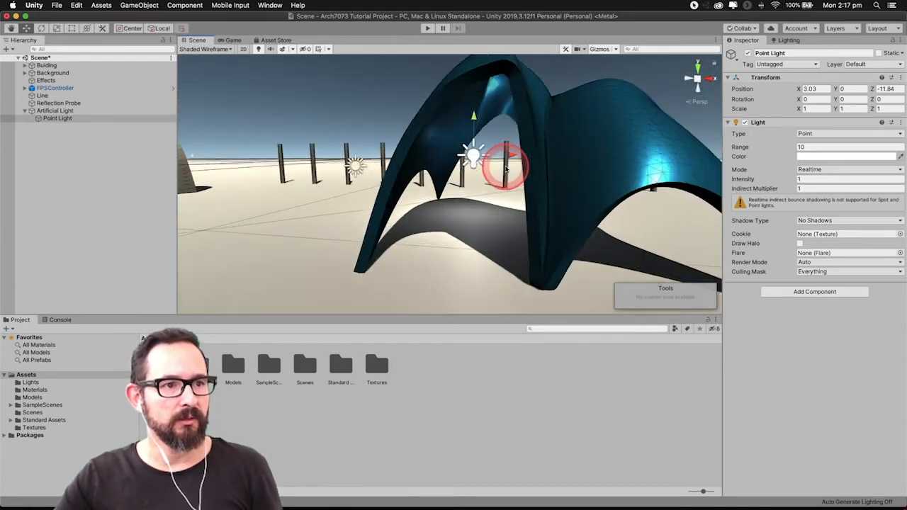
scroll(506, 167, "up", 2)
left_click_drag(477, 117, 478, 73)
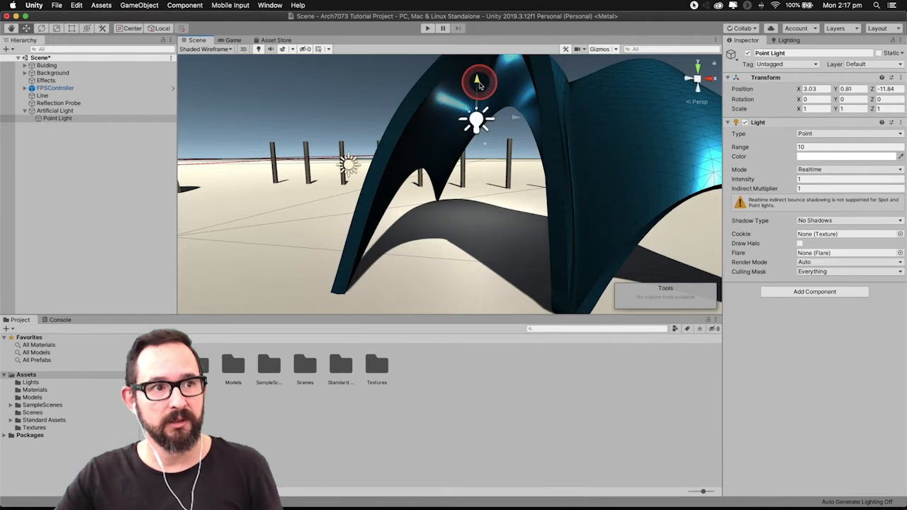
Step: Shift the point light deeper beneath the blue canopy and higher, to about X 3.73 and Y 1.03
middle_click_drag(477, 106, 507, 112)
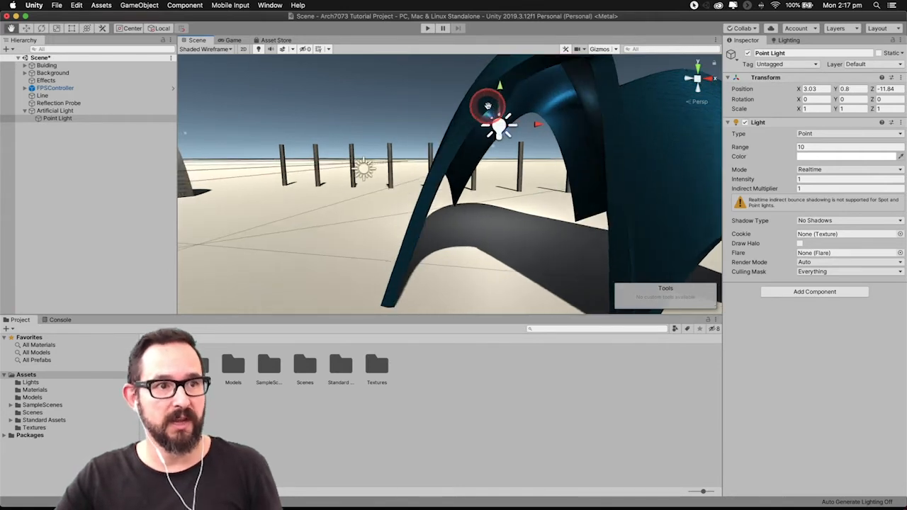
left_click_drag(551, 125, 579, 126)
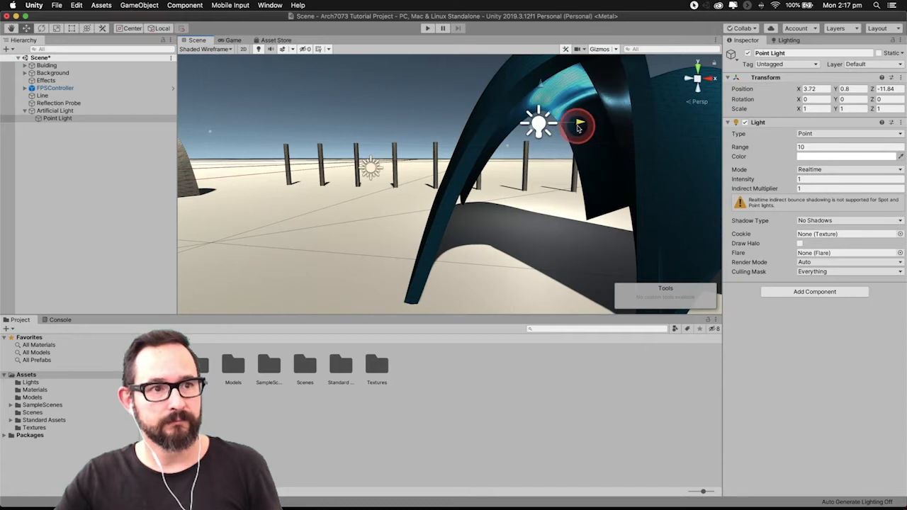
middle_click_drag(577, 131, 565, 132)
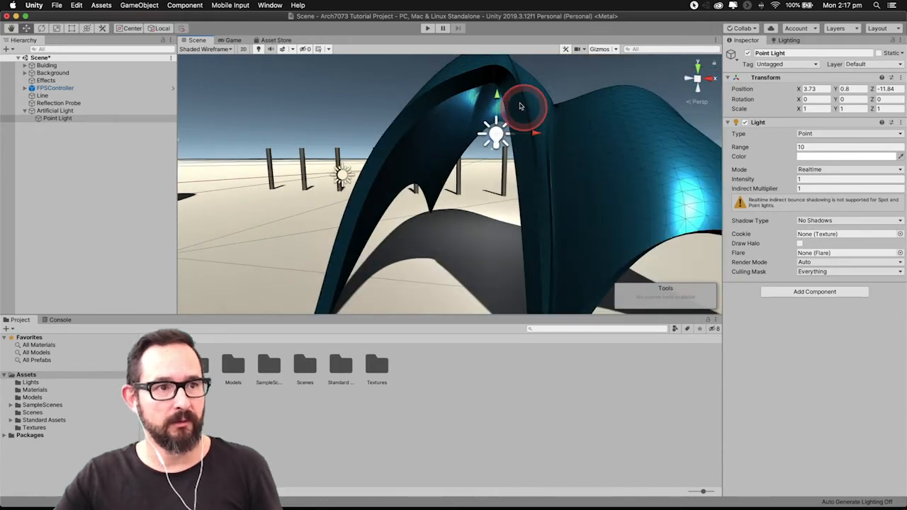
left_click_drag(498, 94, 499, 74)
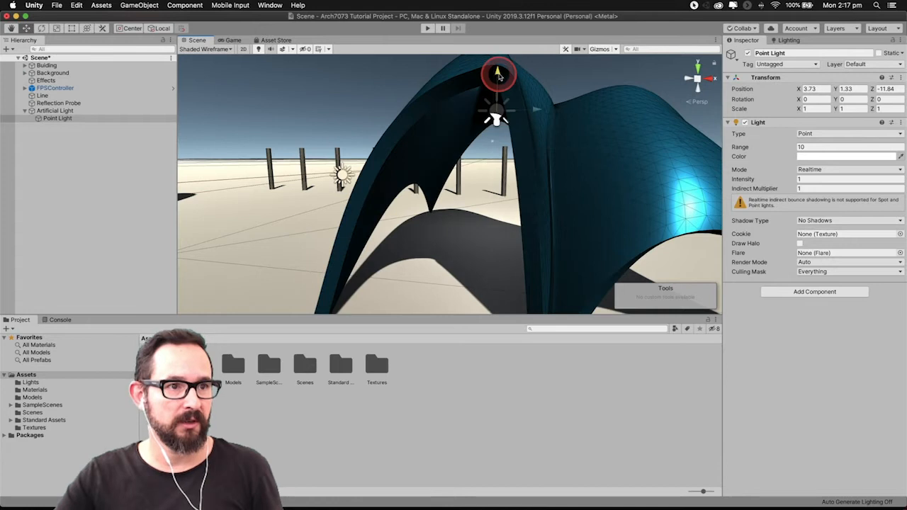
mouse_move(504, 110)
middle_mouse_down()
mouse_move(521, 105)
mouse_move(511, 95)
middle_mouse_up()
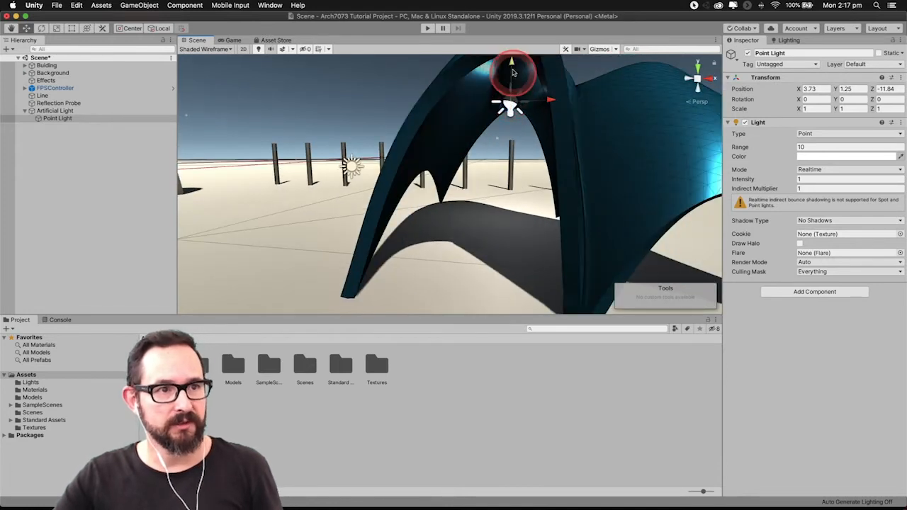
left_click_drag(513, 68, 513, 74)
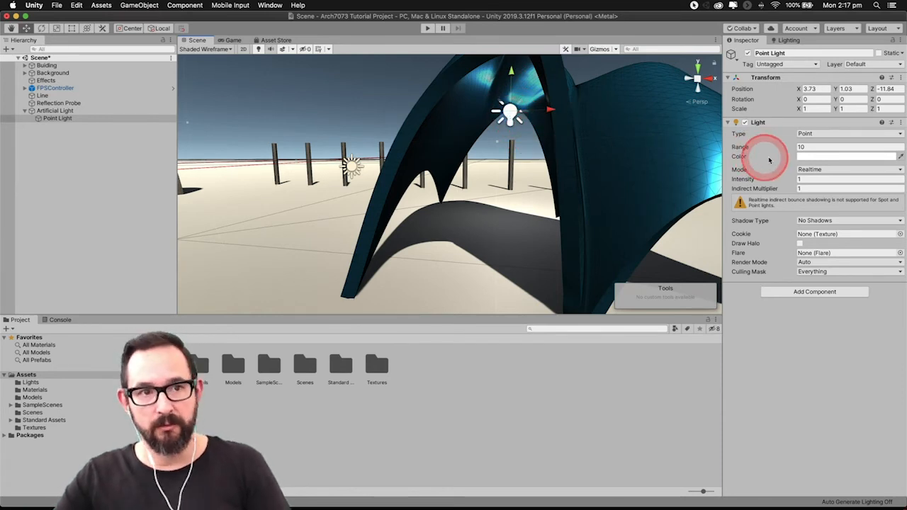
Step: Set the point light's colour to red, hexadecimal FF1515
left_click(820, 158)
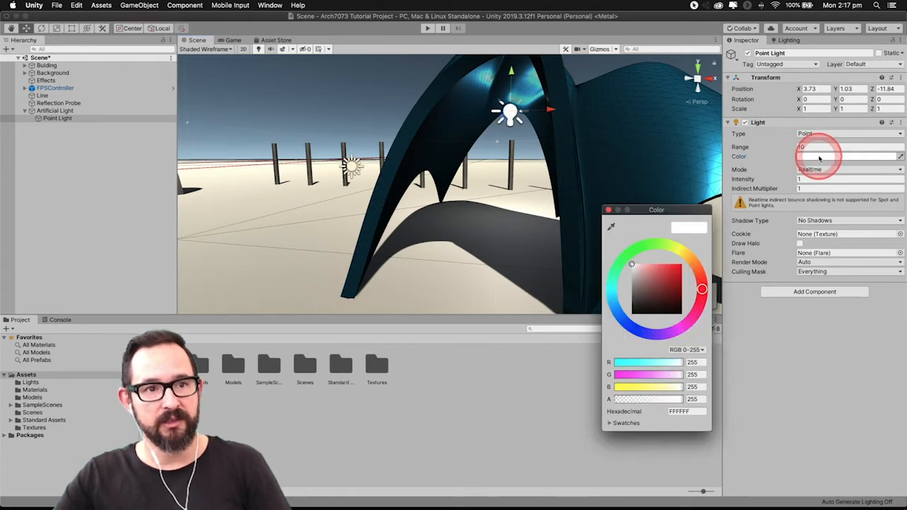
left_click(678, 266)
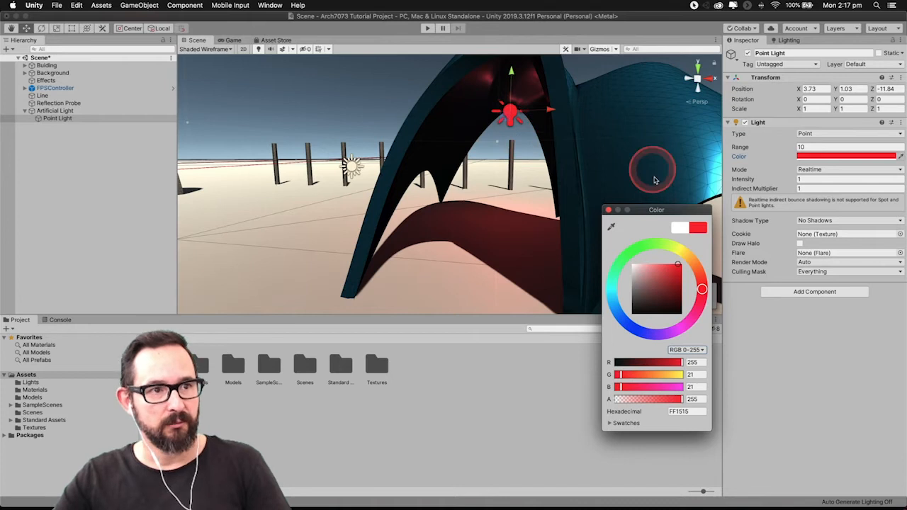
left_click(608, 210)
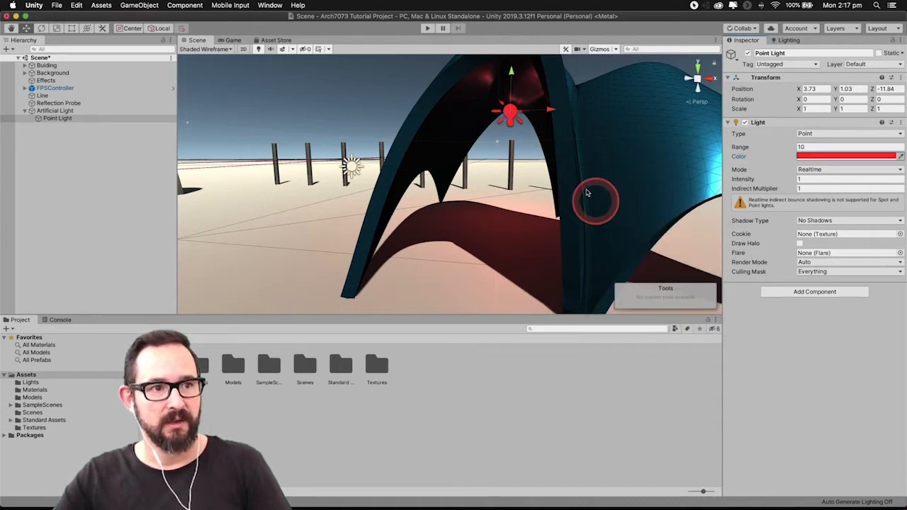
Step: Reposition the red point light inside the blue canopy at about X 3.62 and Y 0.81
left_click_drag(555, 110, 550, 108)
left_click_drag(508, 72, 516, 46)
middle_click_drag(520, 122, 518, 138)
right_click_drag(519, 139, 524, 112)
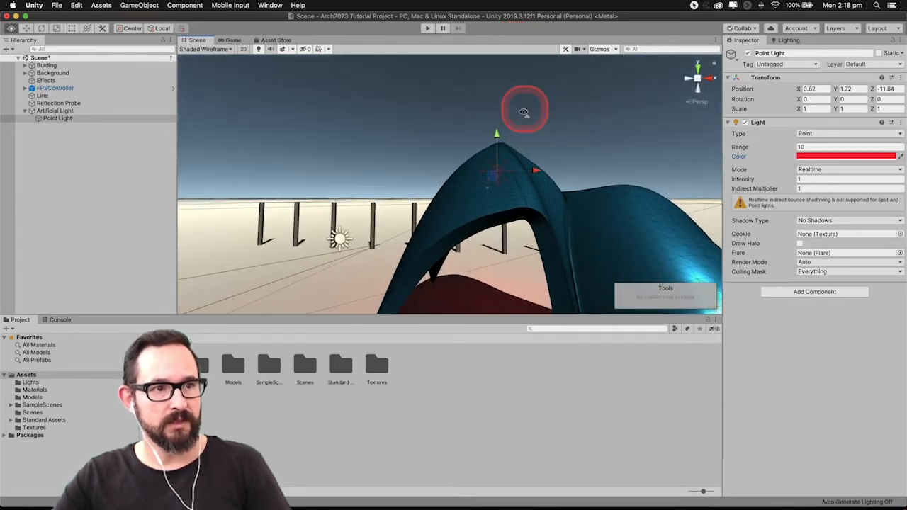
scroll(517, 156, "down", 3)
scroll(515, 168, "up", 1)
scroll(515, 168, "up", 4)
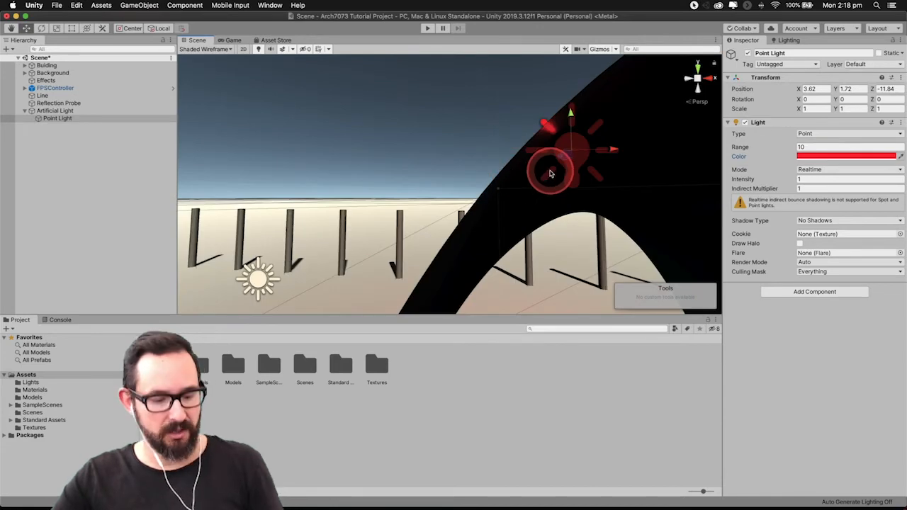
mouse_move(554, 173)
middle_mouse_down()
mouse_move(546, 164)
mouse_move(550, 171)
middle_mouse_up()
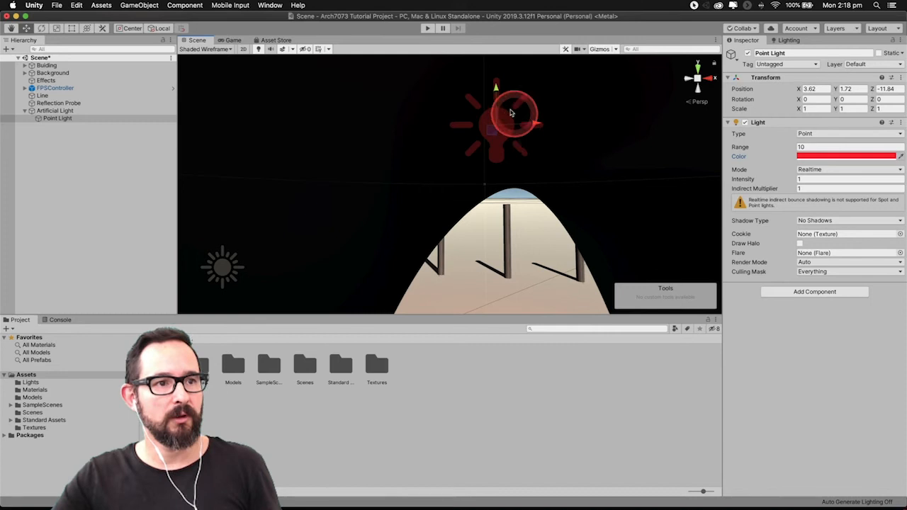
left_click_drag(494, 88, 486, 177)
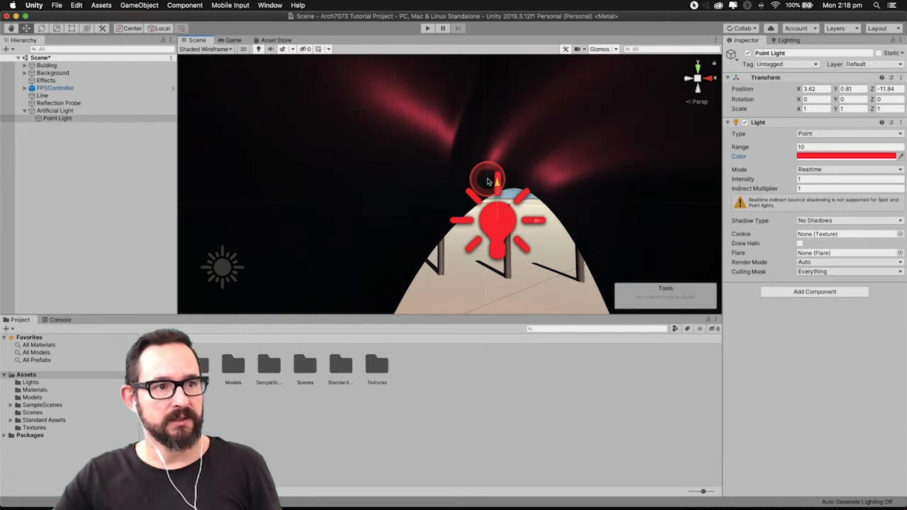
Step: Try an intensity of 10 on the red point light inside the blue canopy
middle_click_drag(518, 169, 514, 164)
scroll(515, 166, "down", 3)
left_click_drag(515, 165, 508, 233, "alt")
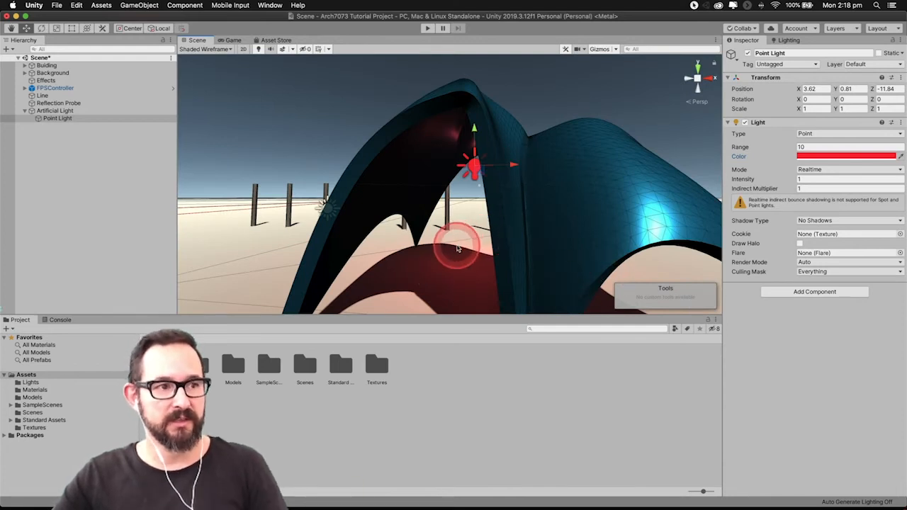
scroll(458, 247, "down", 3)
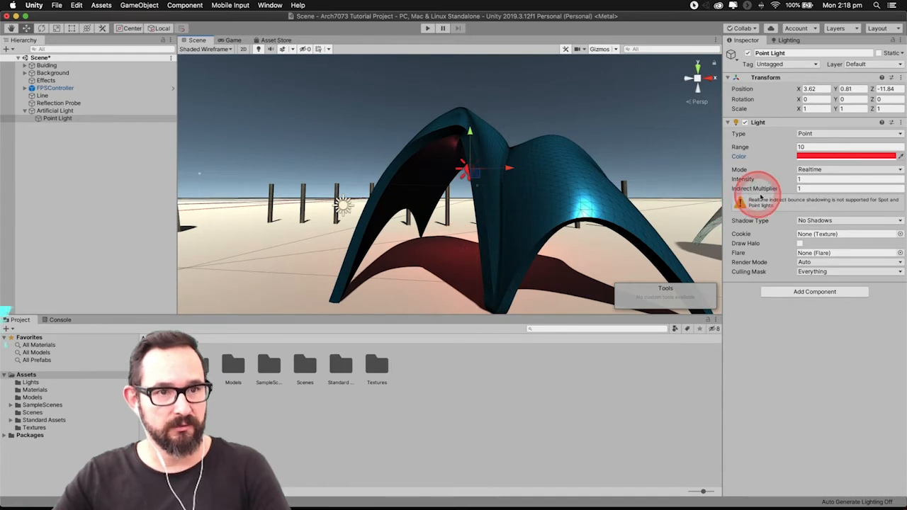
left_click(802, 179)
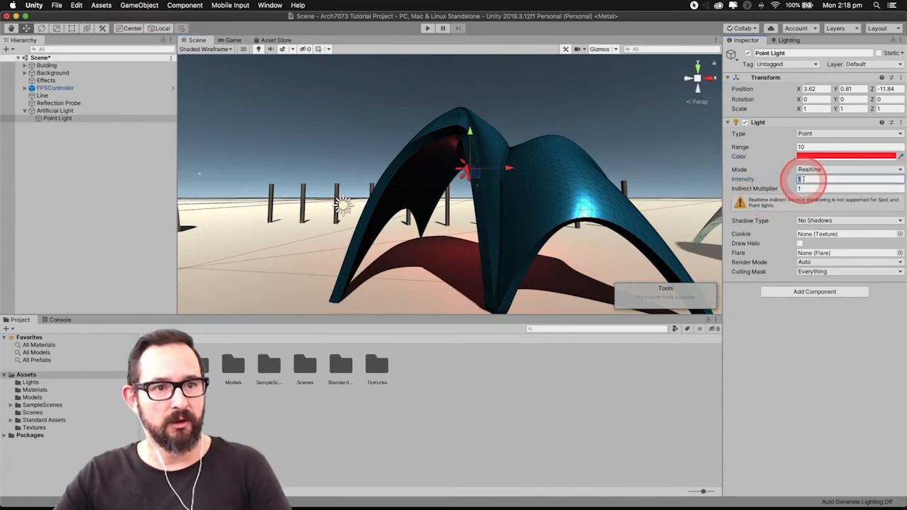
type("10")
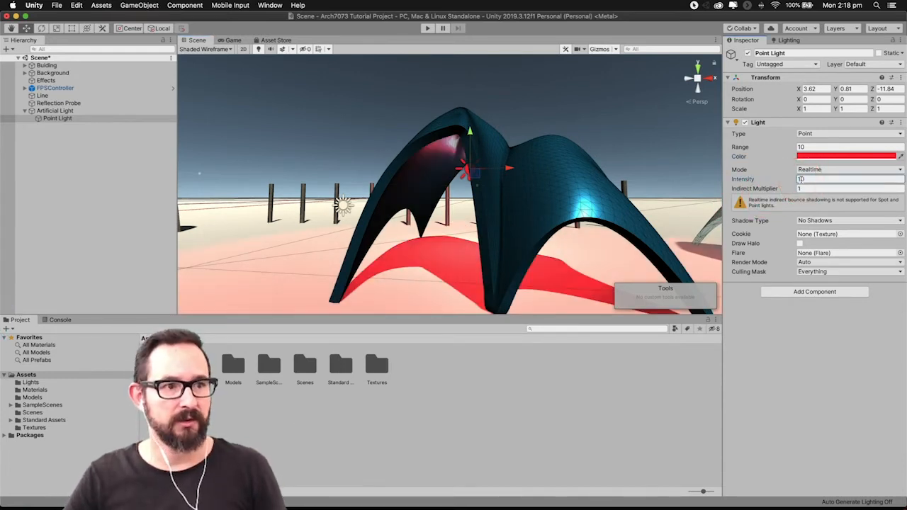
middle_click_drag(424, 191, 537, 200)
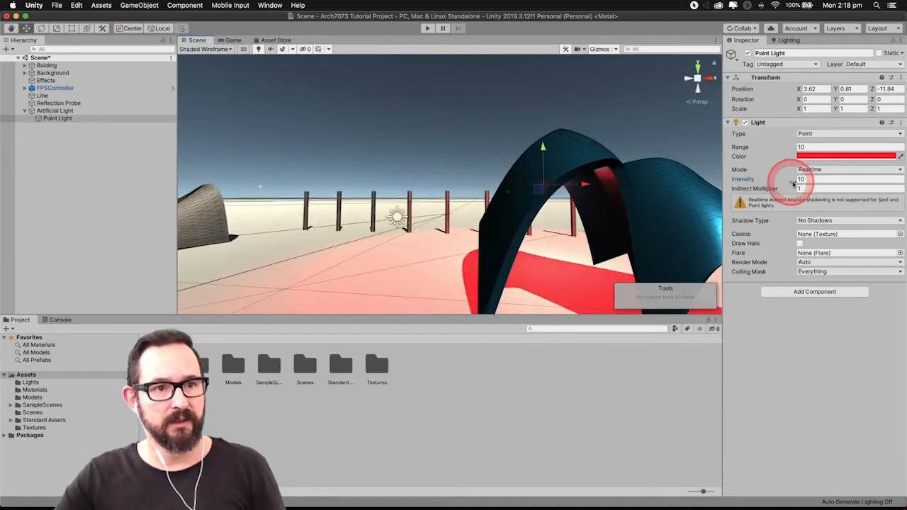
Step: Set the red point light's intensity to 2 and, after trying 10, its indirect multiplier to 1
left_click(815, 181)
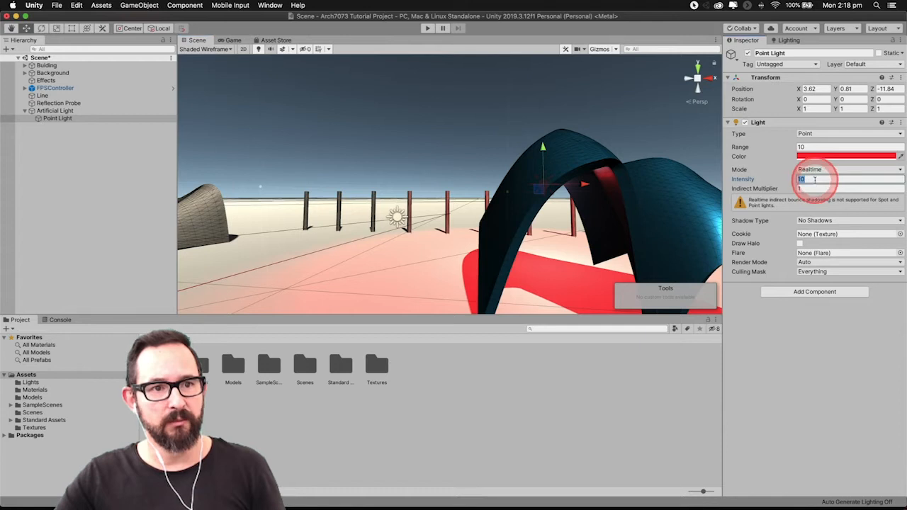
type("2")
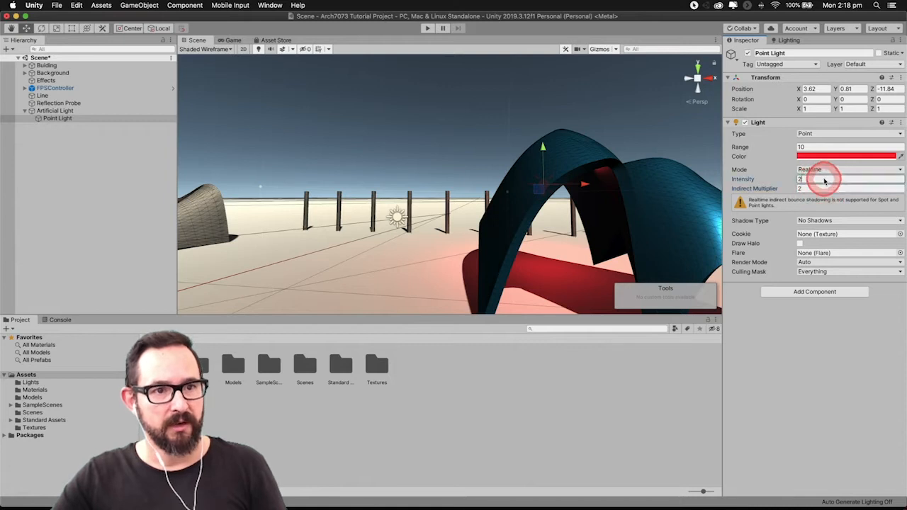
left_click(816, 182)
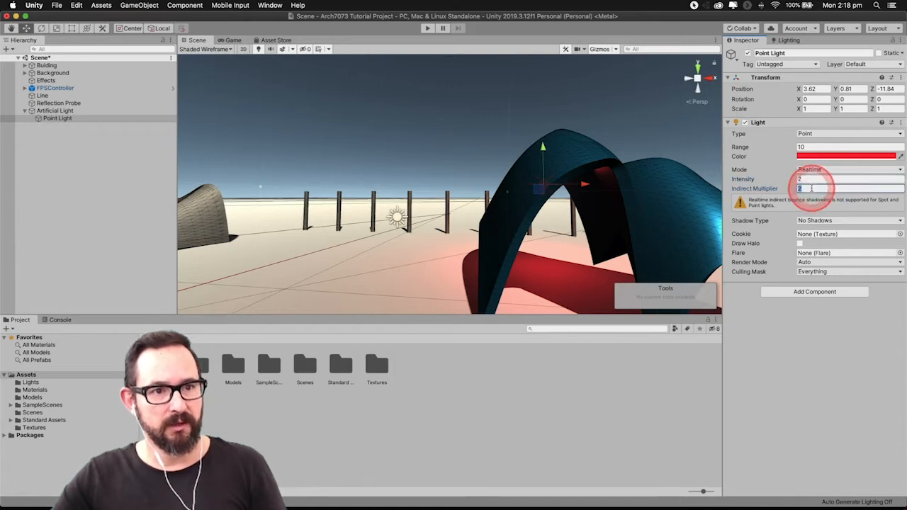
type("10")
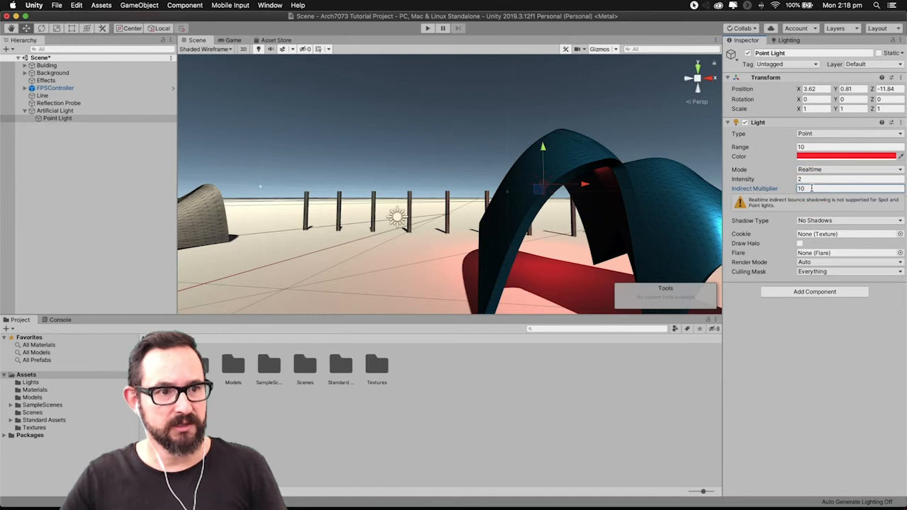
left_click(808, 189)
type("1")
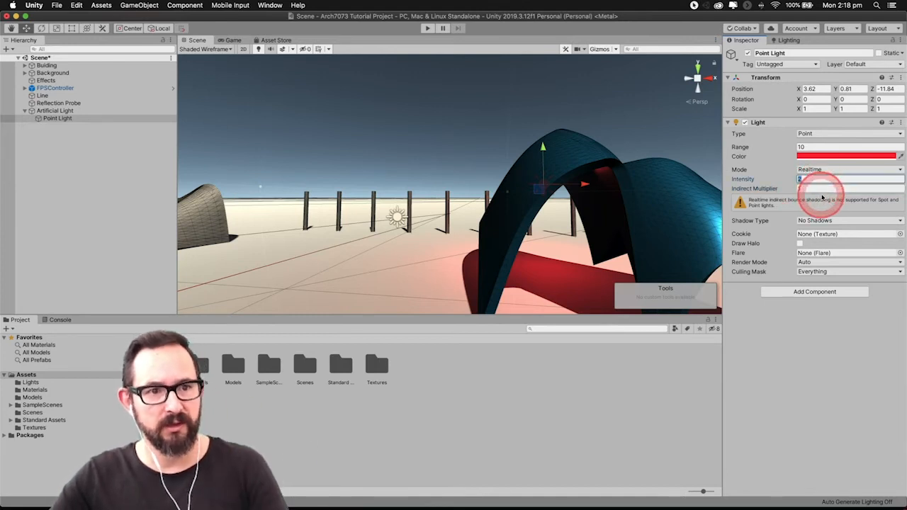
Step: Make the red point light cast soft shadows
middle_click_drag(684, 245, 676, 241)
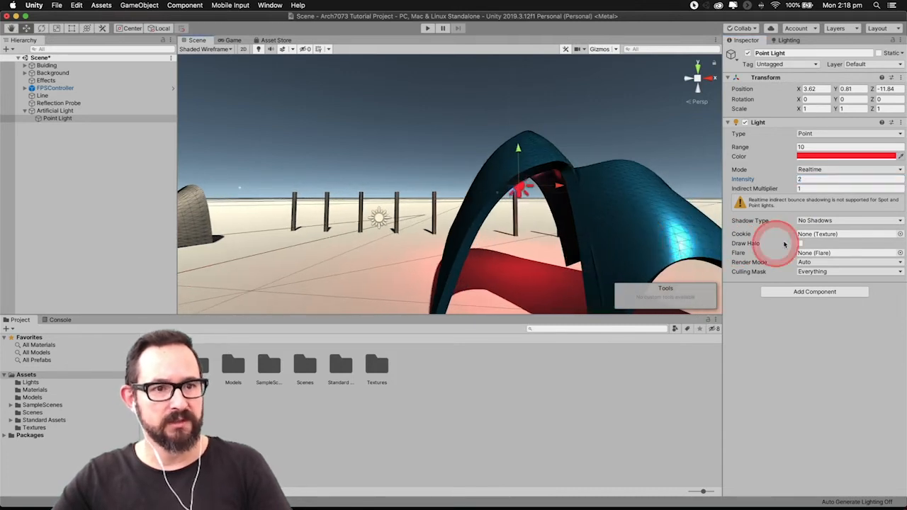
left_click(821, 224)
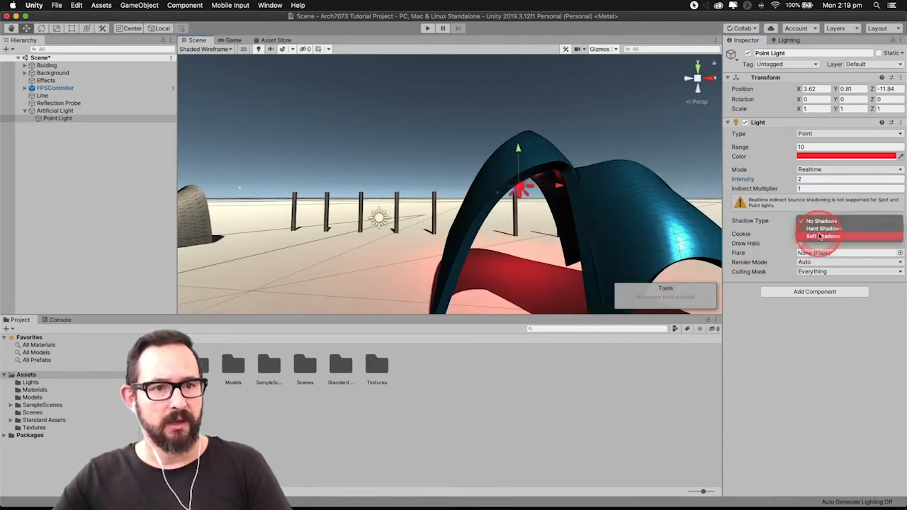
left_click(820, 236)
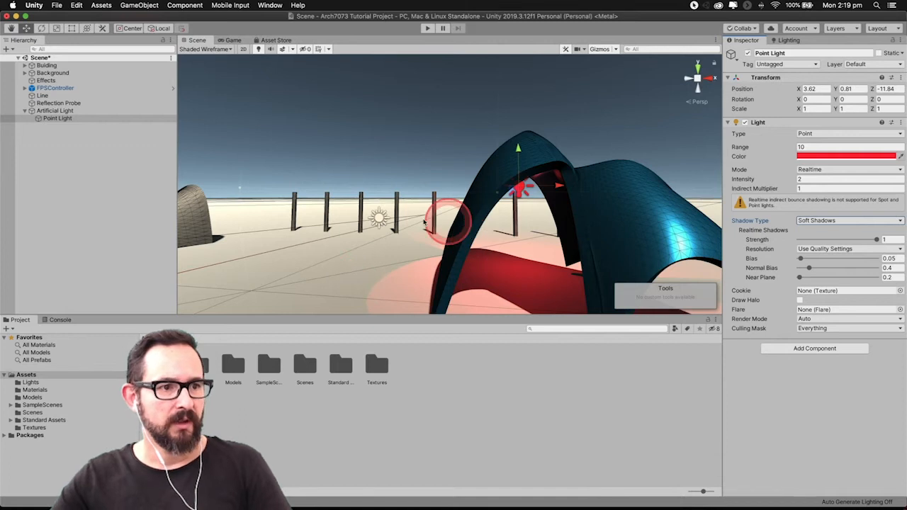
mouse_move(429, 251)
middle_mouse_down()
mouse_move(460, 239)
mouse_move(422, 249)
middle_mouse_up()
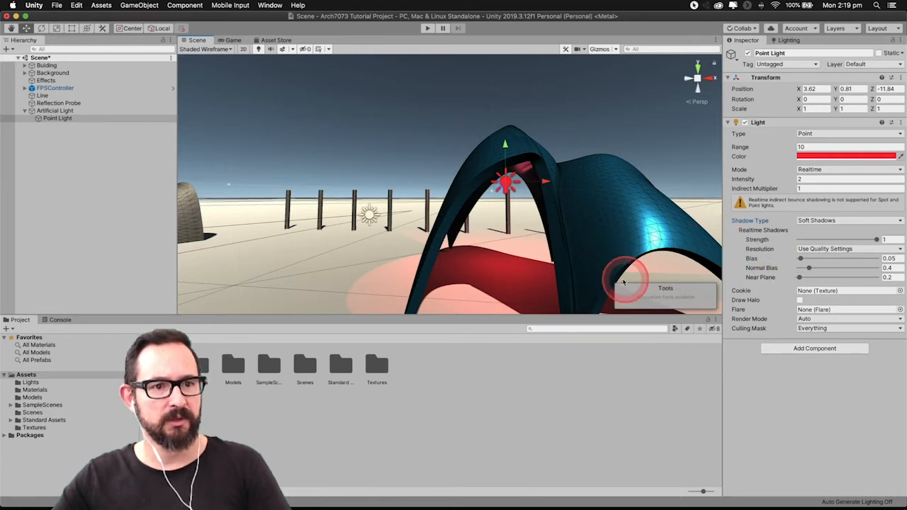
Step: Adjust the near plane of the point light's realtime shadows, trying 0.4 and settling on 0.22
left_click(801, 278)
mouse_move(808, 279)
left_mouse_down()
mouse_move(665, 274)
mouse_move(823, 281)
mouse_move(807, 279)
left_mouse_up()
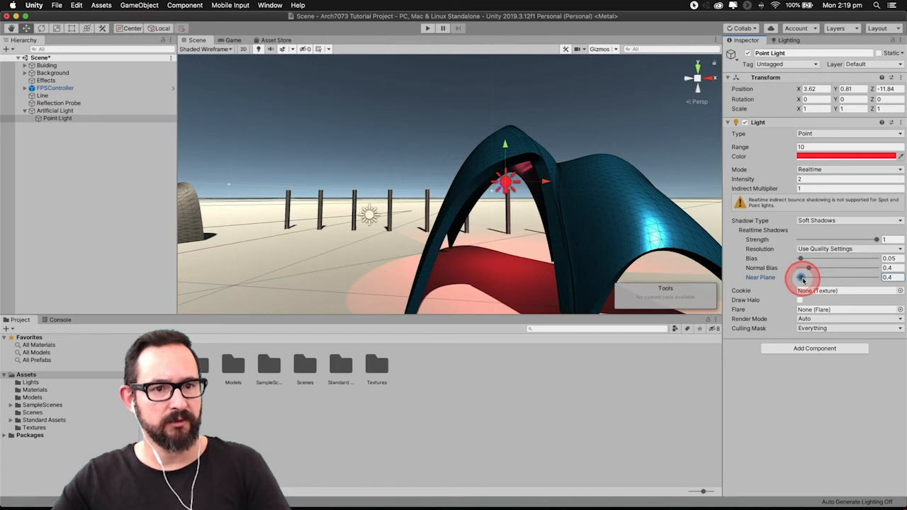
left_click_drag(801, 279, 546, 258)
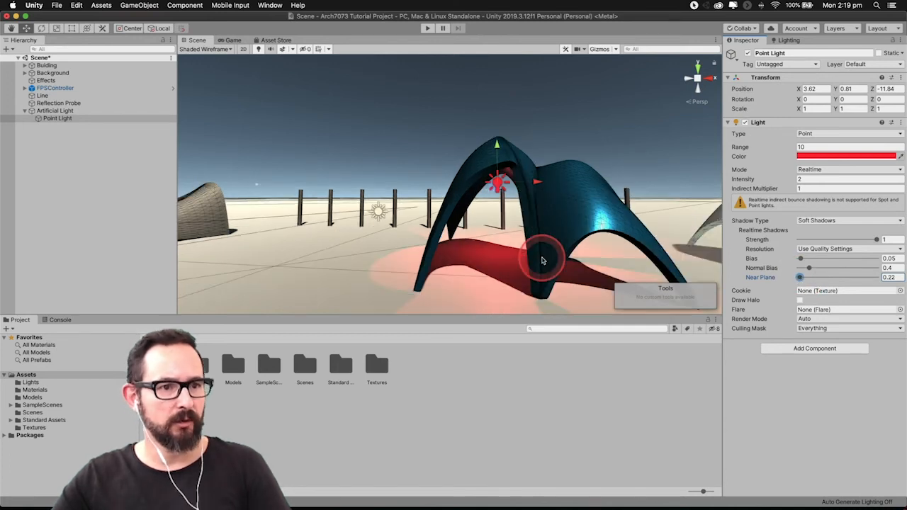
mouse_move(543, 261)
middle_mouse_down()
mouse_move(565, 260)
mouse_move(543, 255)
middle_mouse_up()
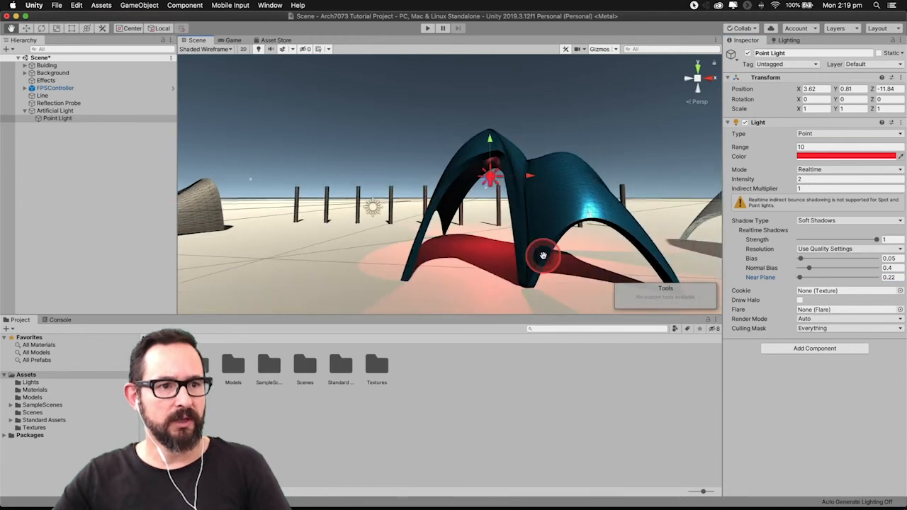
Step: Run the scene, walk through and around the blue canopy to examine the red lighting, and stop the playback
left_click(428, 29)
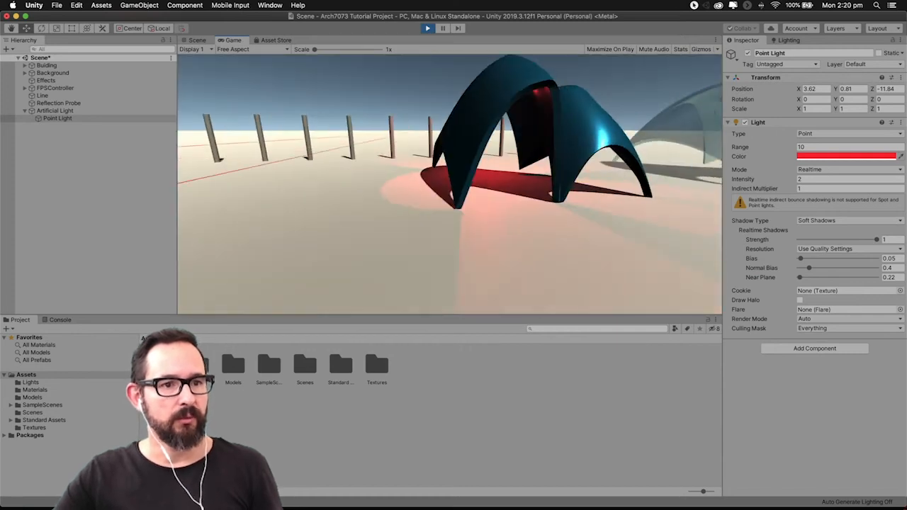
key("w")
left_click(450, 184)
key("w")
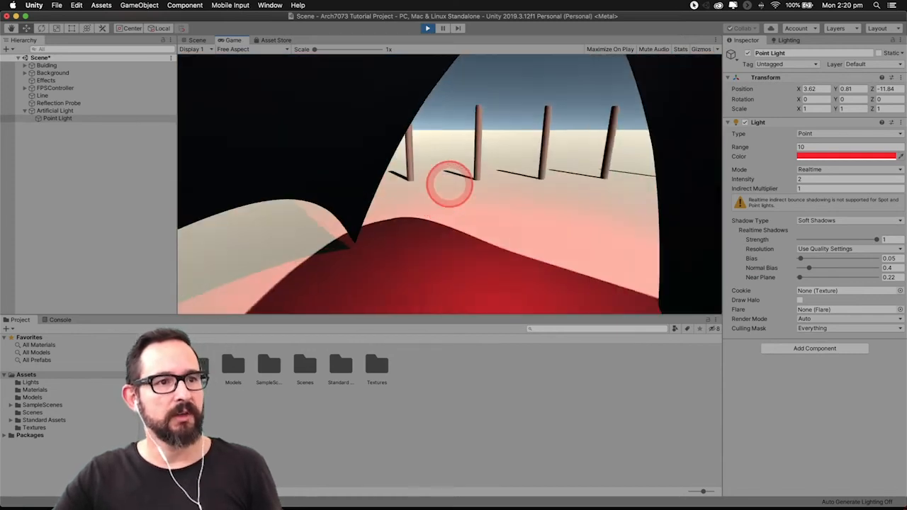
key("s")
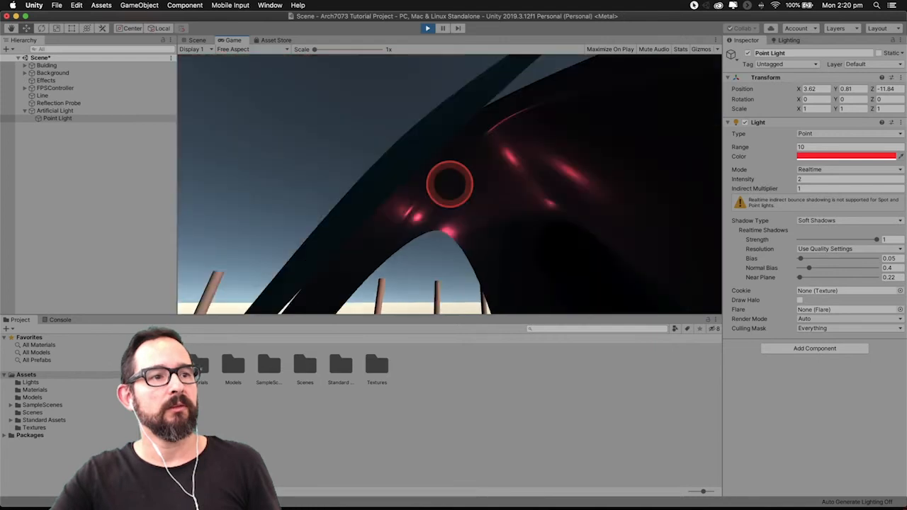
key("a")
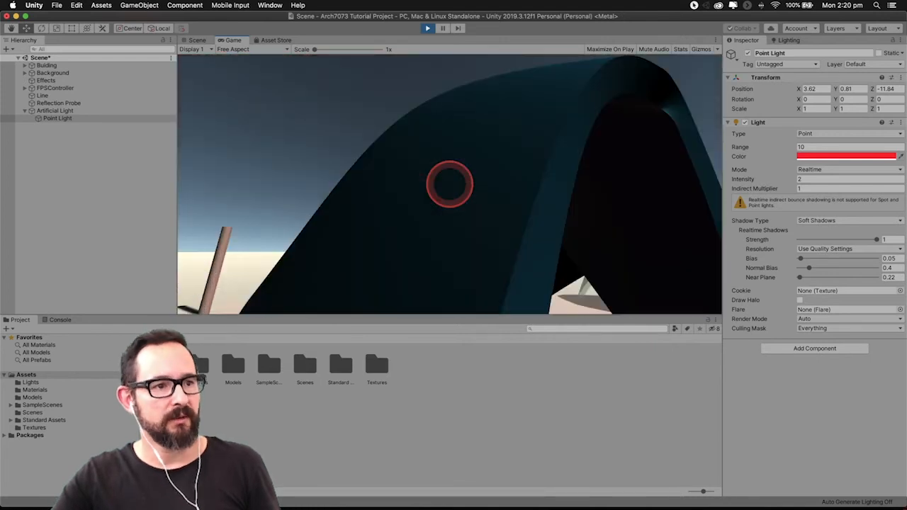
key("s")
key("s")
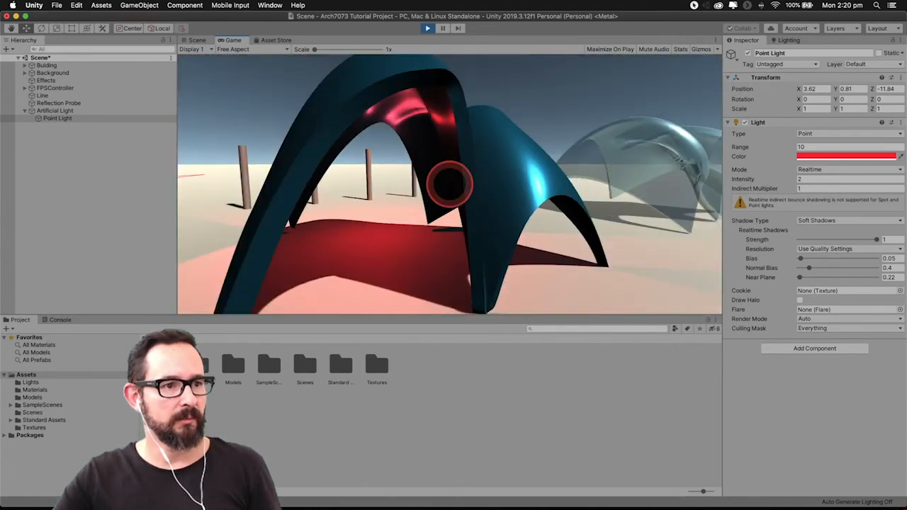
key("w")
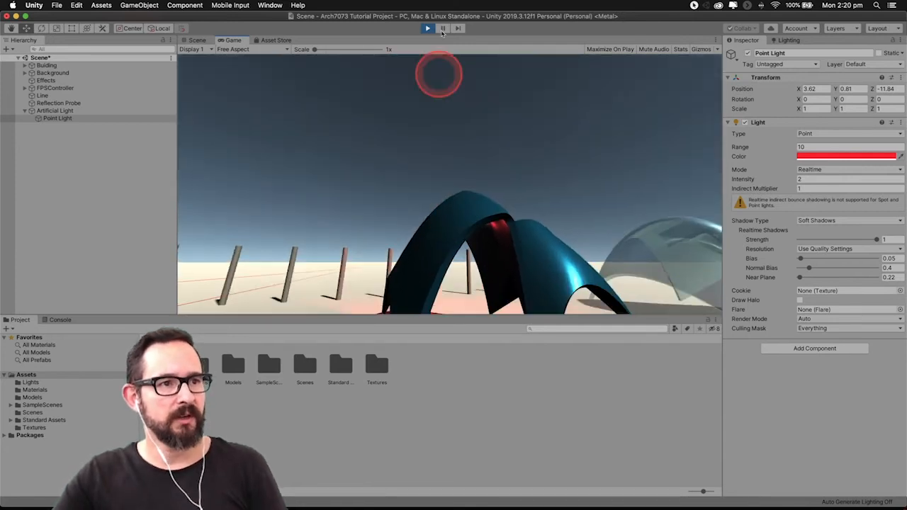
key("super+p")
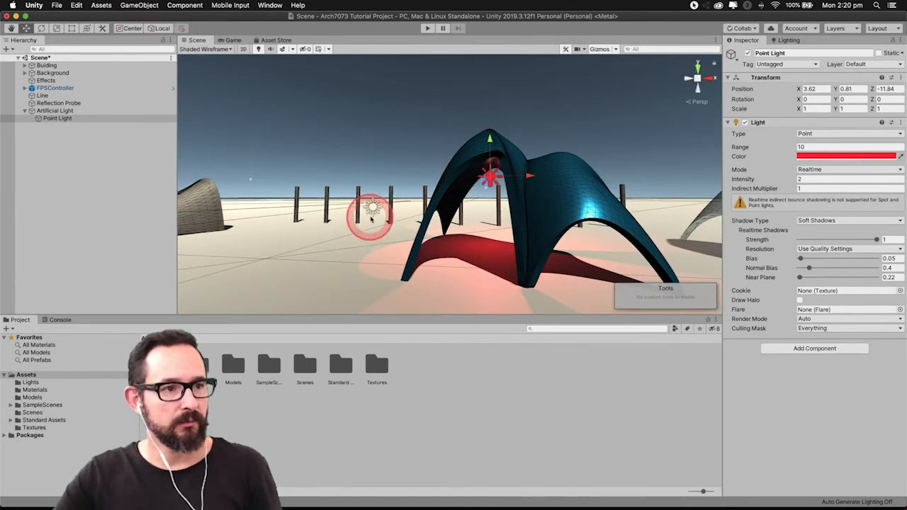
Step: Rotate the background's directional light to about X 39.55, Y -33.44 and Z -2.19 to lower the sun
mouse_move(368, 217)
middle_mouse_down()
mouse_move(385, 215)
mouse_move(379, 219)
middle_mouse_up()
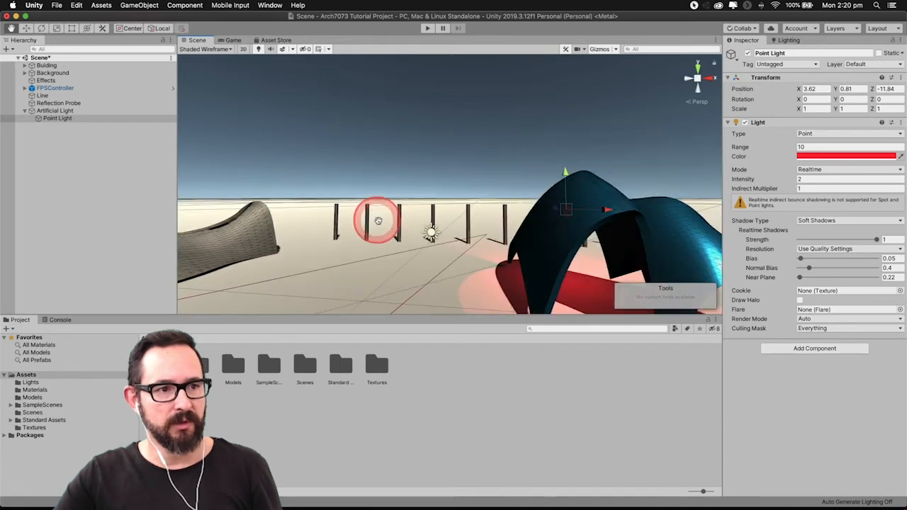
left_click(431, 234)
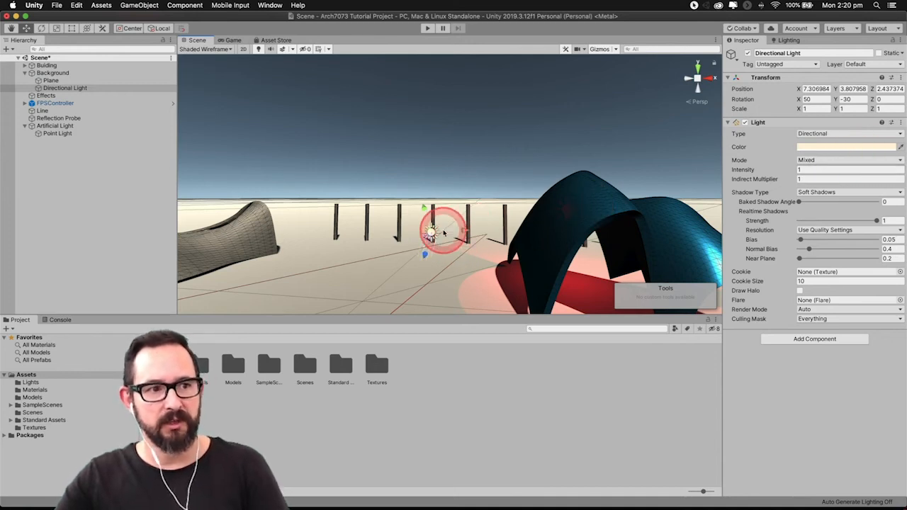
left_click(76, 89)
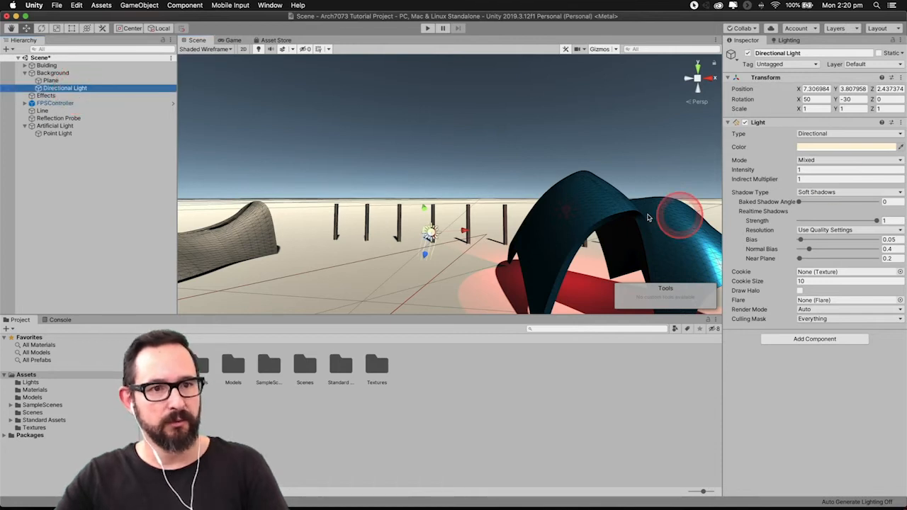
key("e")
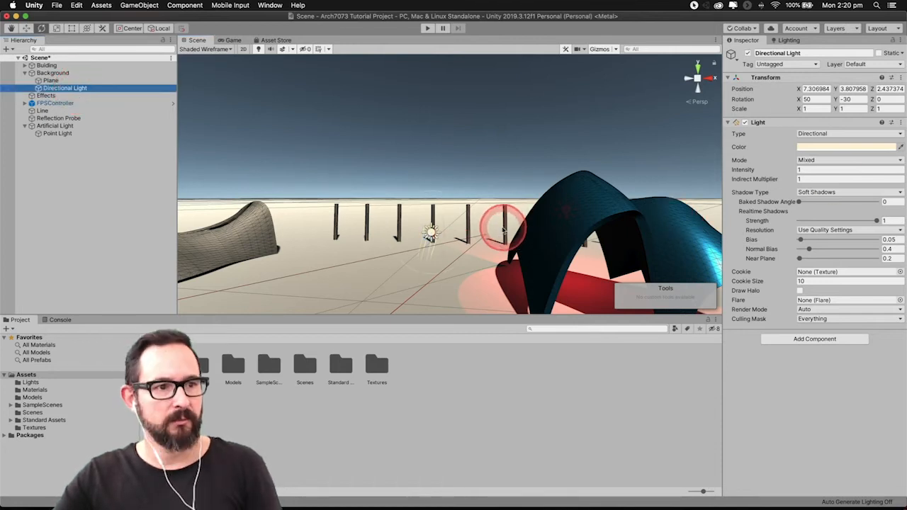
mouse_move(441, 211)
left_mouse_down()
mouse_move(439, 233)
mouse_move(433, 221)
mouse_move(443, 224)
left_mouse_up()
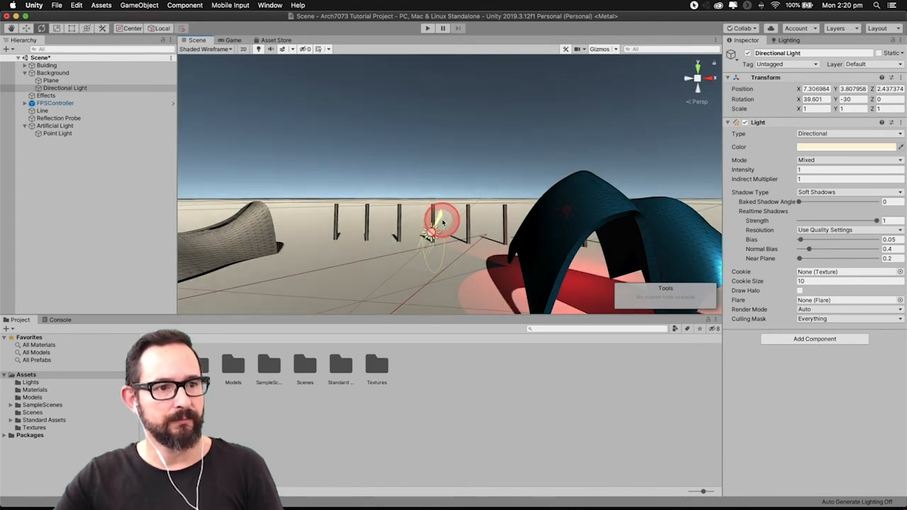
left_click_drag(491, 219, 509, 222, "alt")
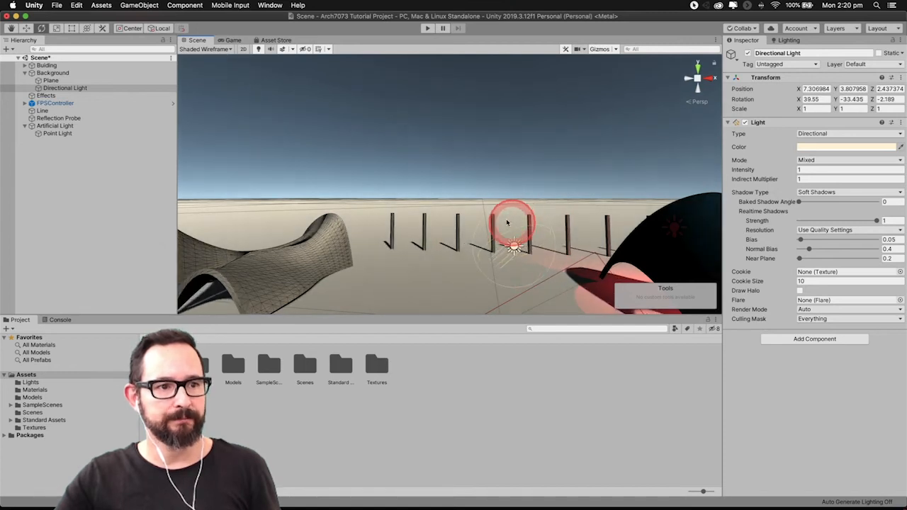
Step: Add a spotlight to the scene in front of the grey canopy
middle_click_drag(472, 186, 513, 188)
left_click_drag(503, 196, 314, 253, "alt")
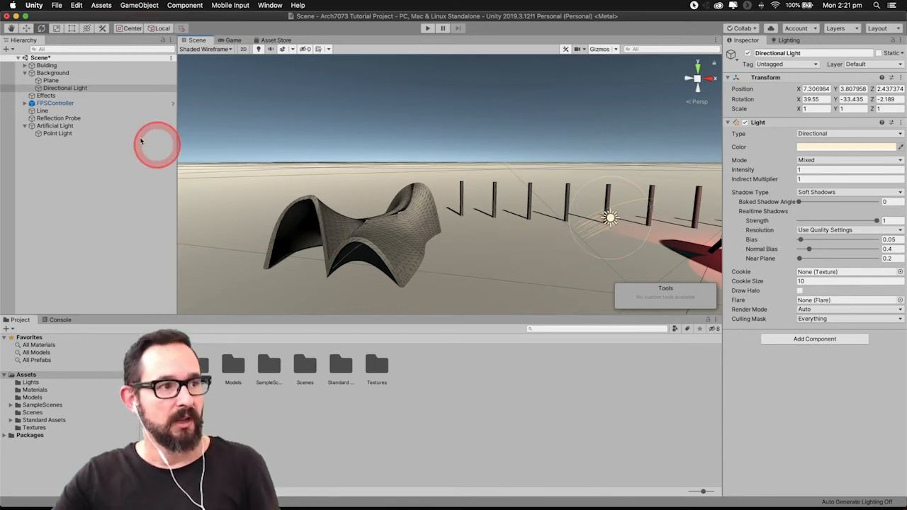
left_click_drag(212, 106, 346, 191, "alt")
scroll(383, 215, "down", 3)
scroll(385, 216, "up", 10)
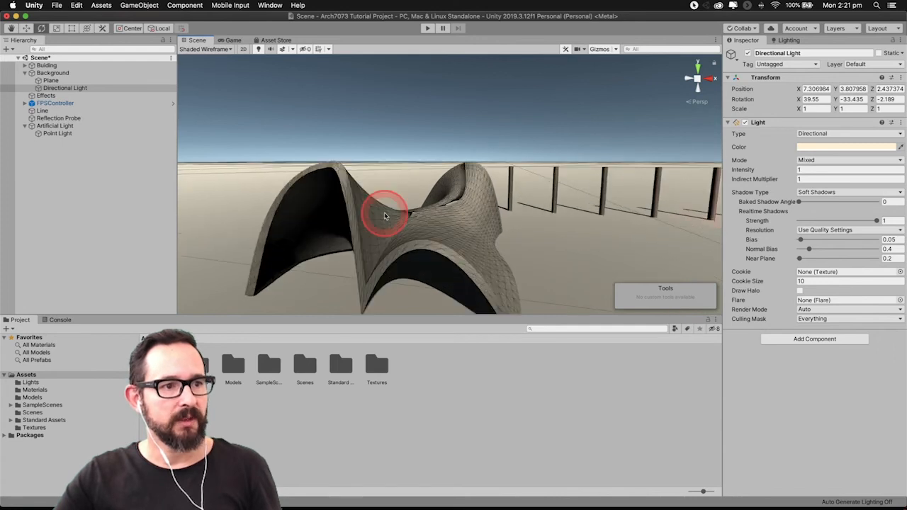
mouse_move(398, 239)
middle_mouse_down()
mouse_move(416, 226)
mouse_move(401, 231)
middle_mouse_up()
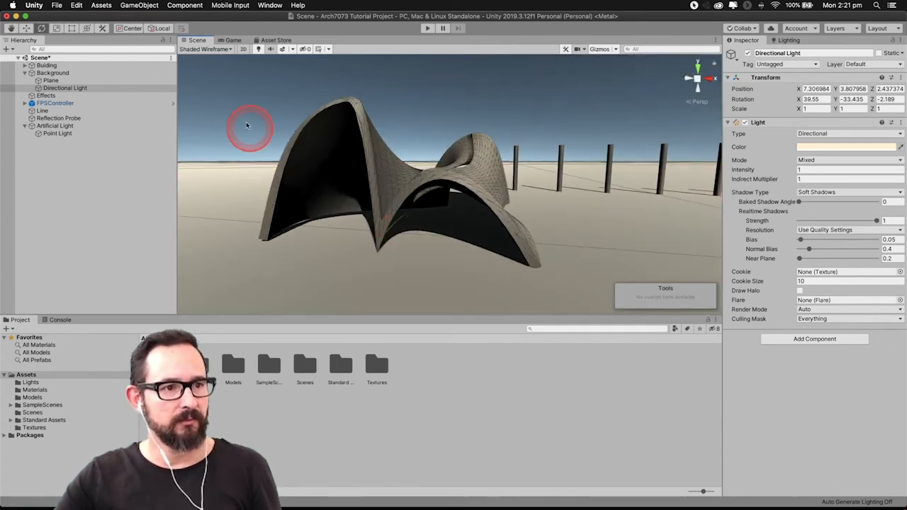
left_click(144, 5)
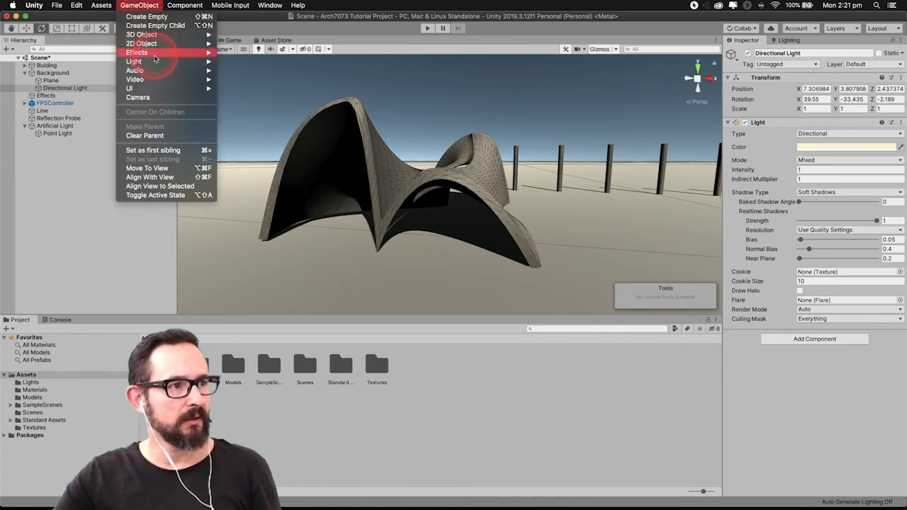
mouse_move(182, 61)
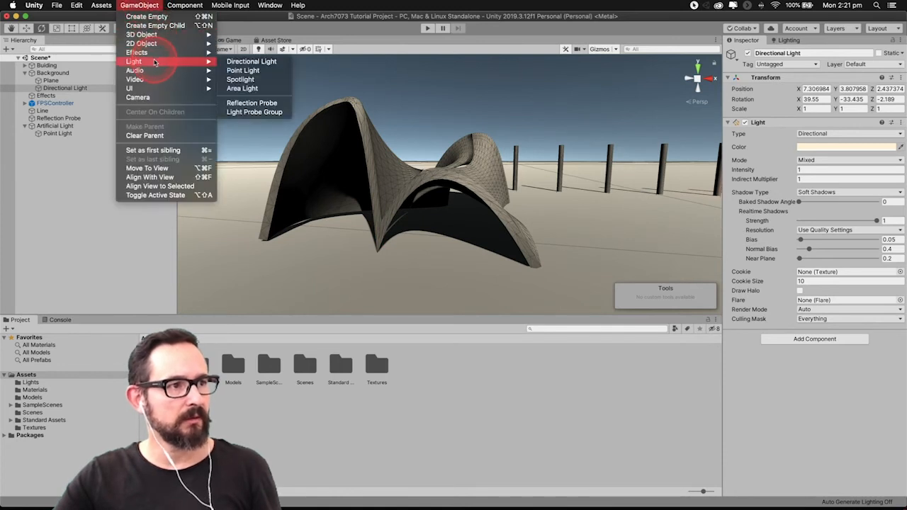
left_click(239, 79)
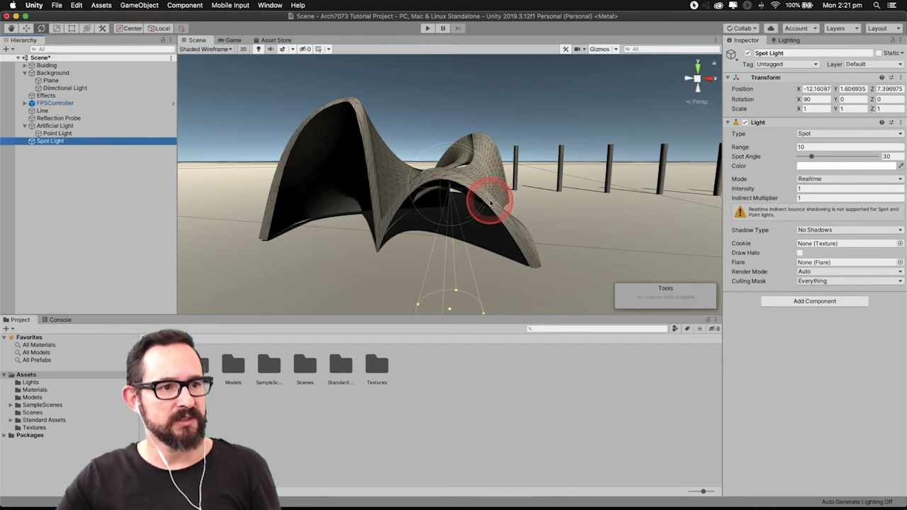
Step: Move the spotlight into the grey canopy's tall arch, at about X -11.57, Y 3.6, Z -5.02
middle_click_drag(481, 190, 413, 206)
key("w")
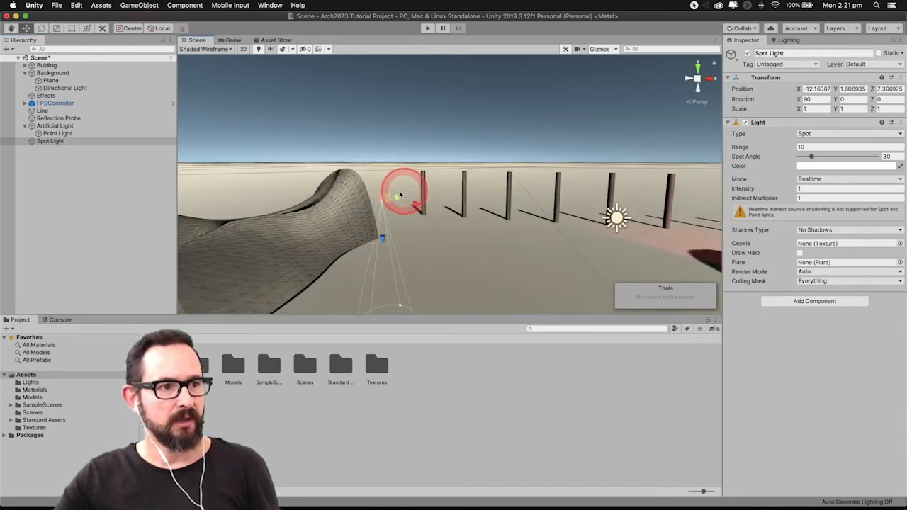
left_click_drag(381, 242, 307, 203)
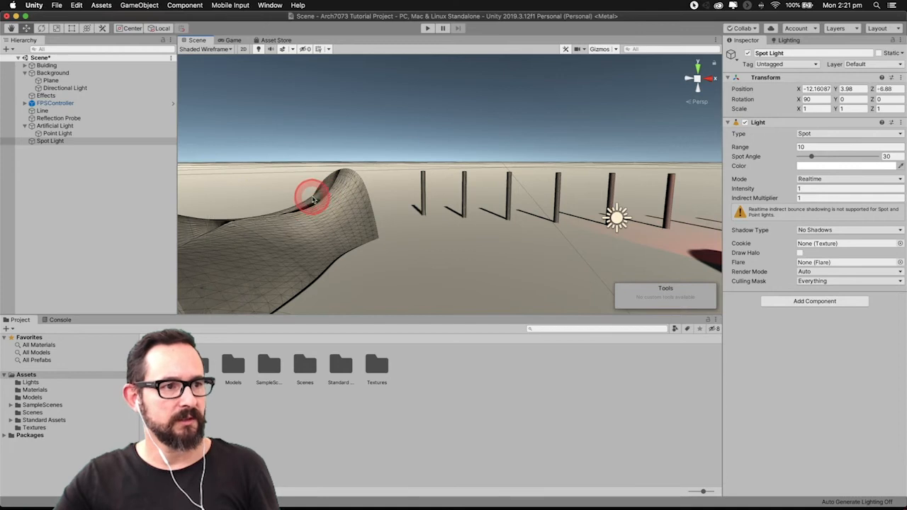
middle_click_drag(324, 197, 421, 189)
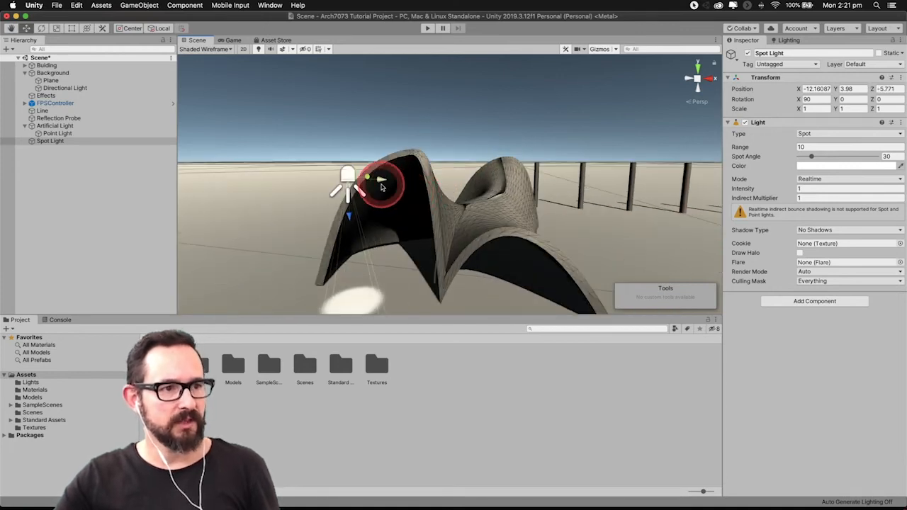
left_click_drag(381, 182, 491, 290)
middle_click_drag(491, 269, 526, 253)
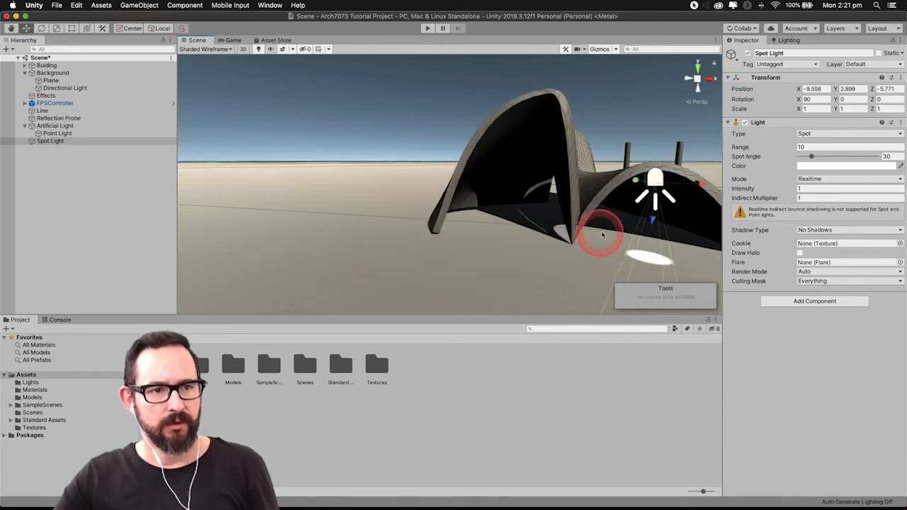
left_click_drag(605, 229, 668, 228, "alt")
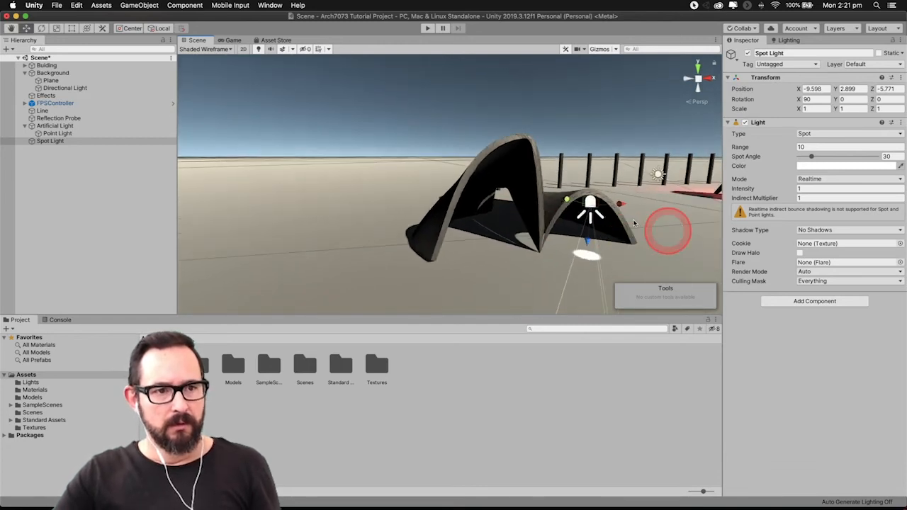
middle_click_drag(598, 213, 606, 241)
left_click_drag(612, 241, 557, 255)
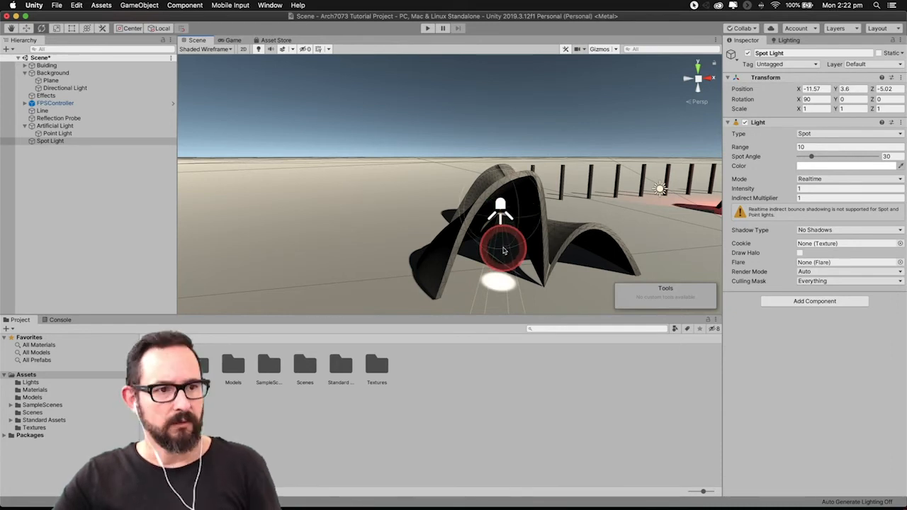
Step: Rotate the spotlight to about X 52.31, Y 23.33, Z 18.85 and set its intensity to 2, keeping the Spot type
left_click_drag(504, 243, 516, 193)
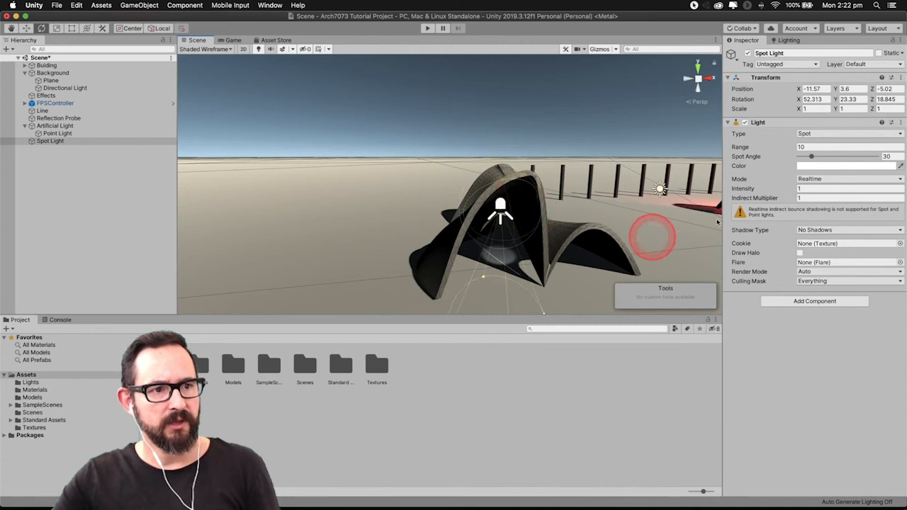
left_click(815, 188)
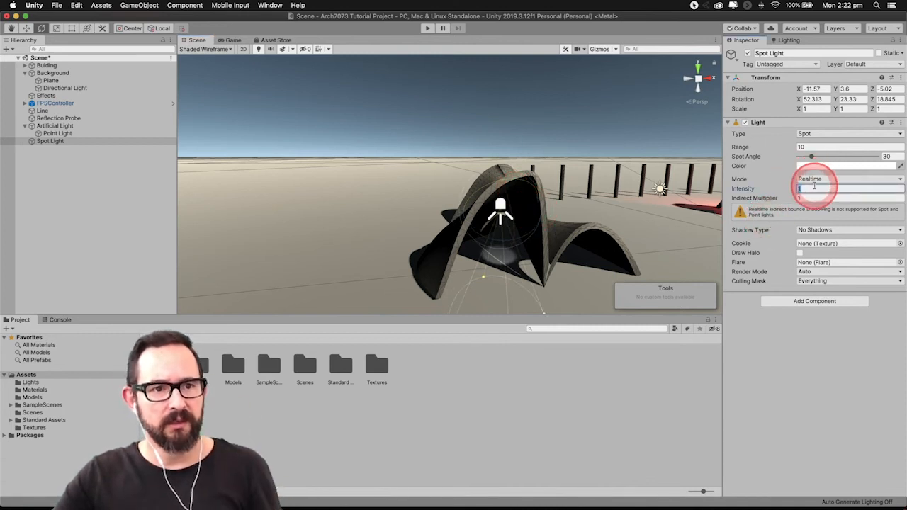
type("2")
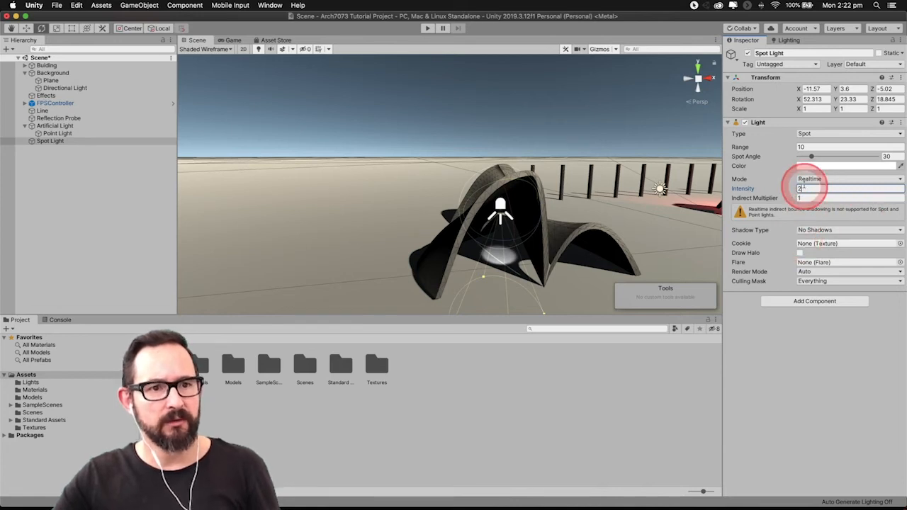
left_click(832, 134)
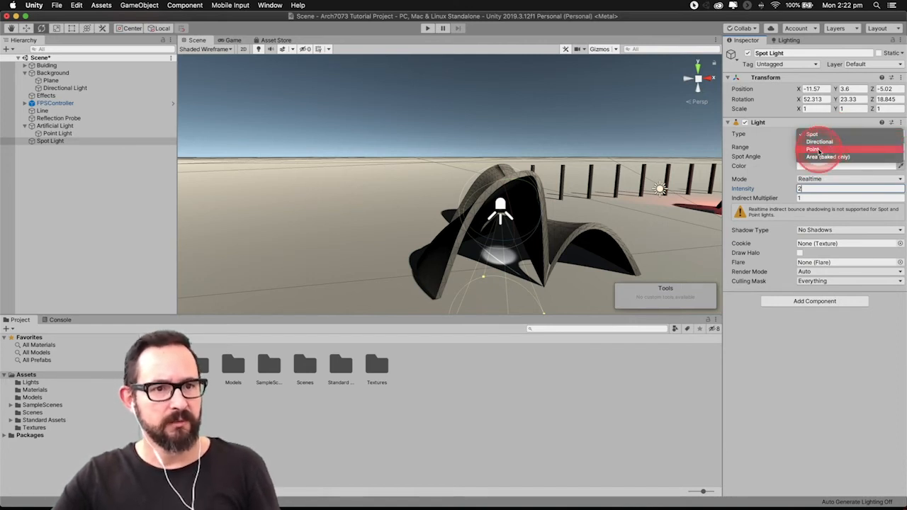
left_click(812, 135)
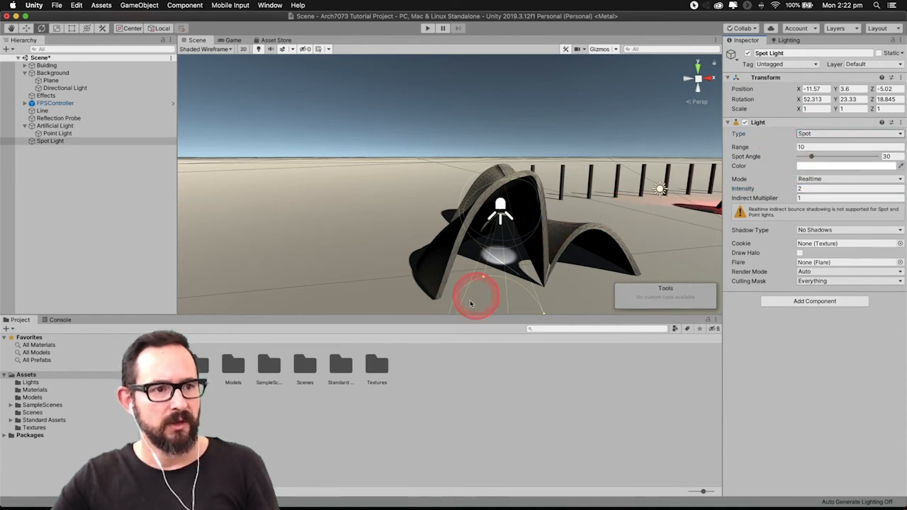
Step: Widen the spotlight's cone to about 114.4 degrees and raise the light to about X -11.81, Y 4.37, Z -5.57
left_click_drag(484, 278, 537, 189)
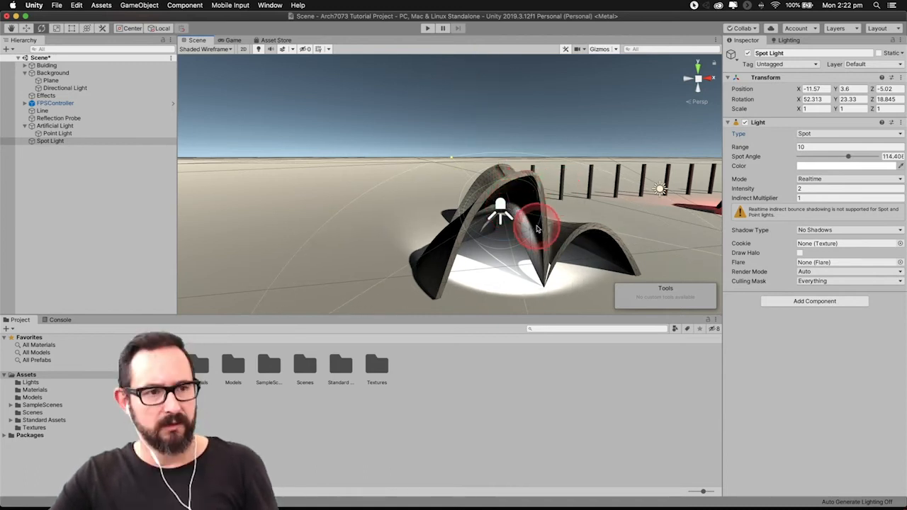
key("w")
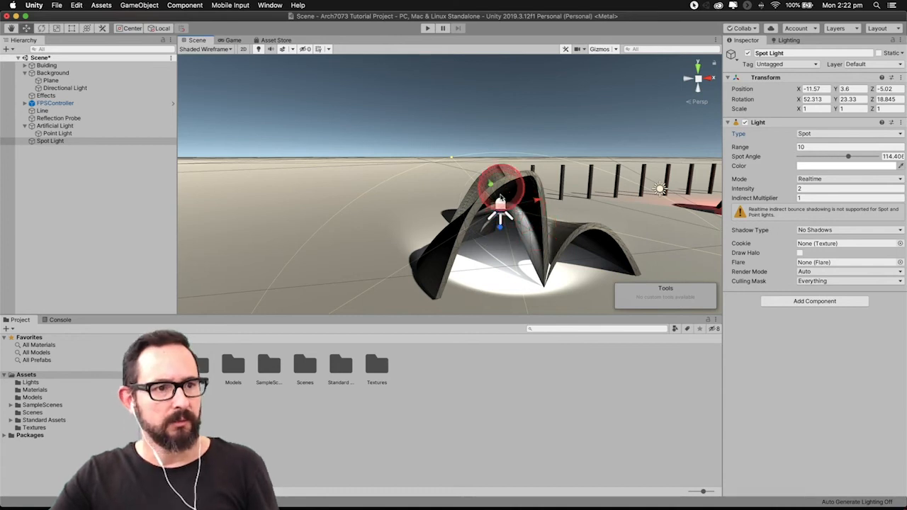
left_click_drag(501, 226, 522, 203)
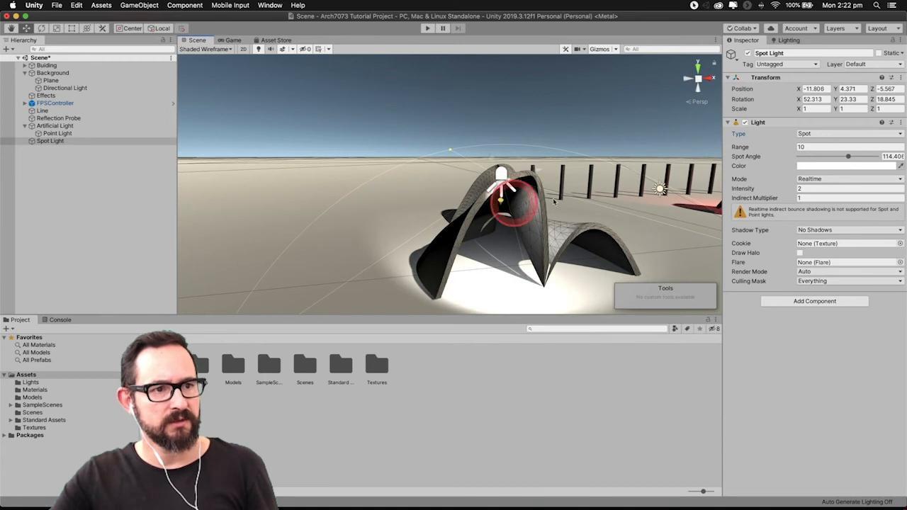
Step: Change the spotlight's colour to a warm pale yellow, FFEBAF
left_click(846, 166)
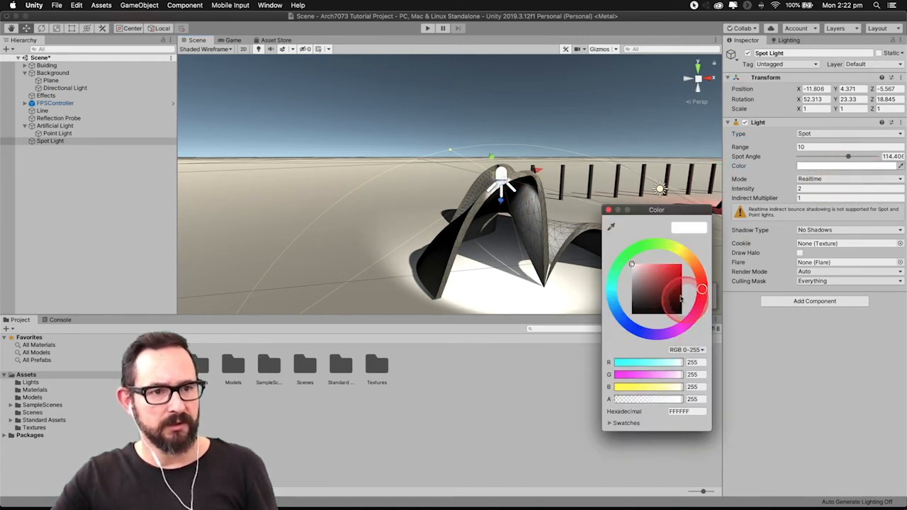
mouse_move(682, 282)
left_mouse_down()
mouse_move(685, 266)
mouse_move(670, 274)
left_mouse_up()
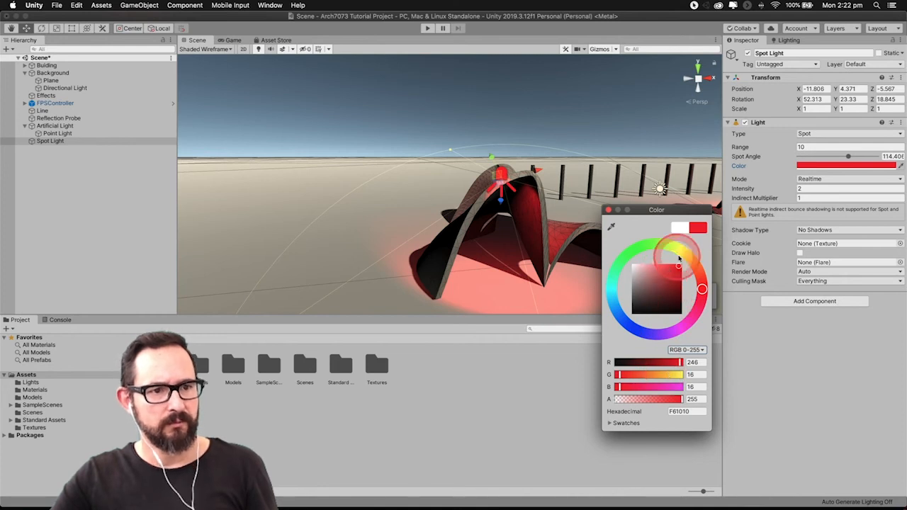
left_click_drag(682, 260, 686, 261)
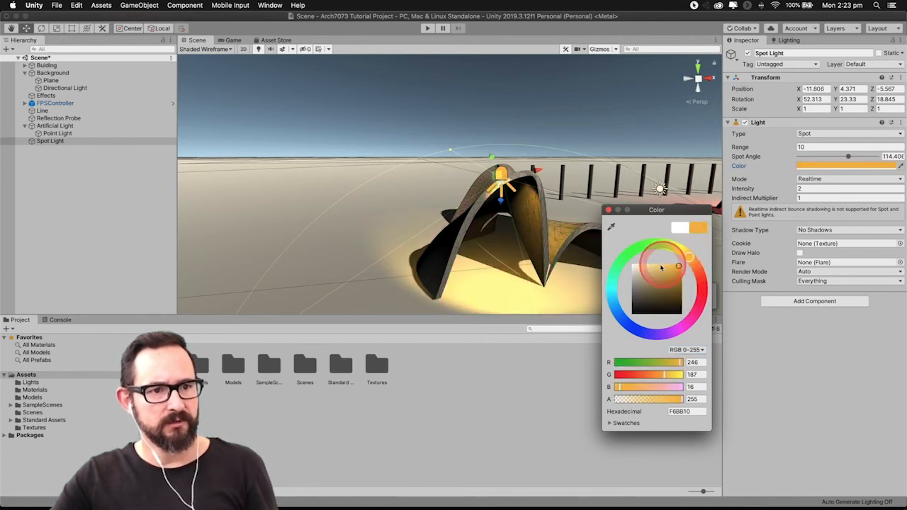
left_click(649, 263)
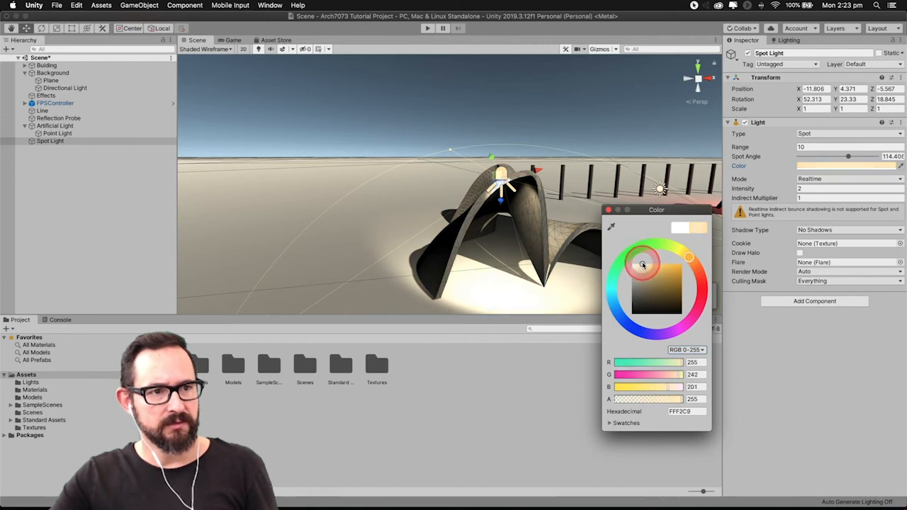
left_click_drag(642, 266, 647, 267)
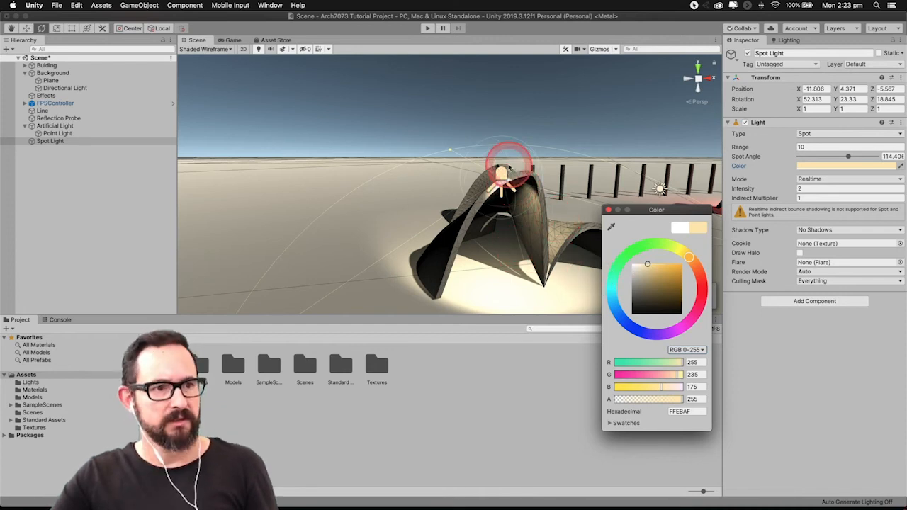
Step: Tilt the spotlight to about X 45.26, Y 19.94, Z 16.29 and make it cast soft shadows
left_click(510, 164)
mouse_move(511, 171)
left_mouse_down()
mouse_move(506, 159)
mouse_move(510, 181)
mouse_move(514, 163)
mouse_move(515, 174)
left_mouse_up()
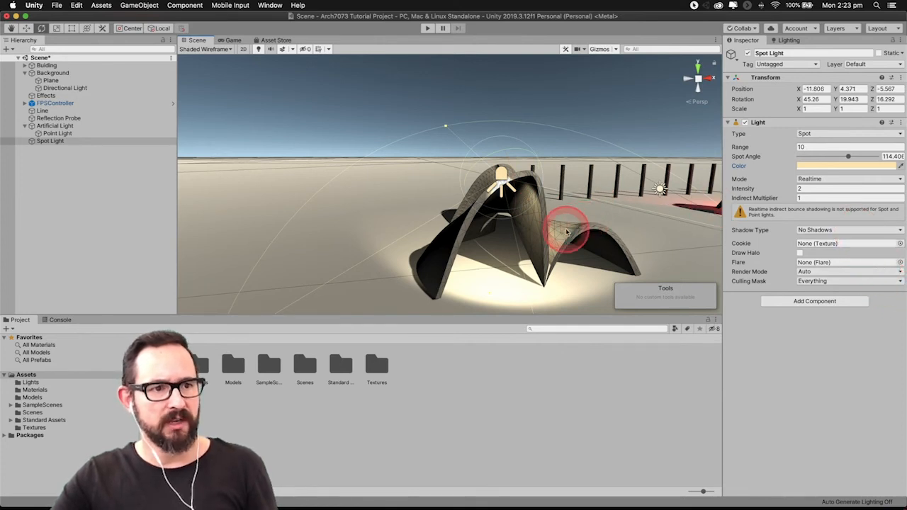
left_click(851, 230)
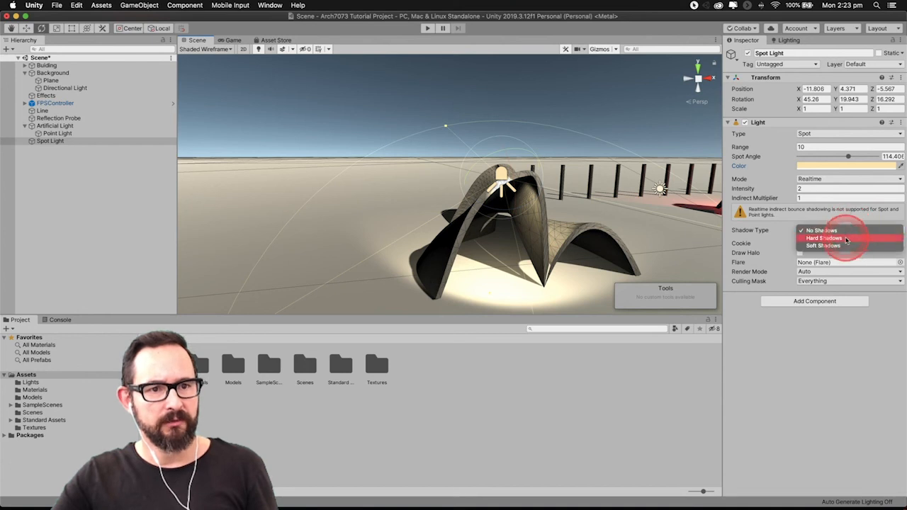
left_click(843, 246)
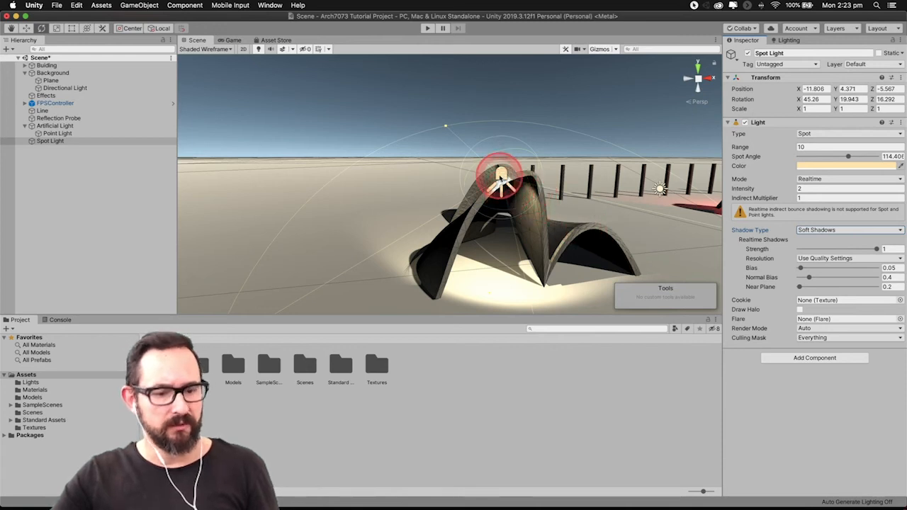
Step: Lower the spotlight inside the arch to about X -11.58, Y 3.69, Z -4.93 and examine the light it casts
key("w")
left_click_drag(496, 163, 495, 219)
scroll(509, 216, "down", 3)
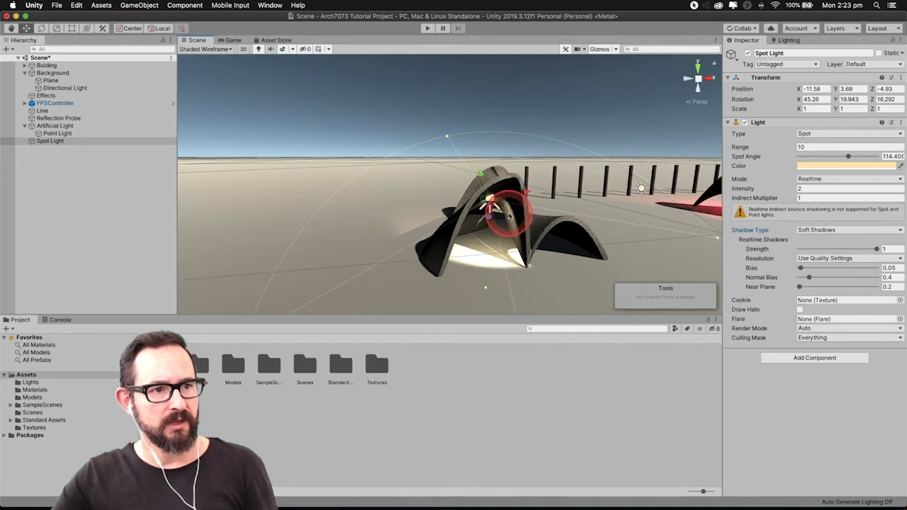
scroll(509, 216, "up", 5)
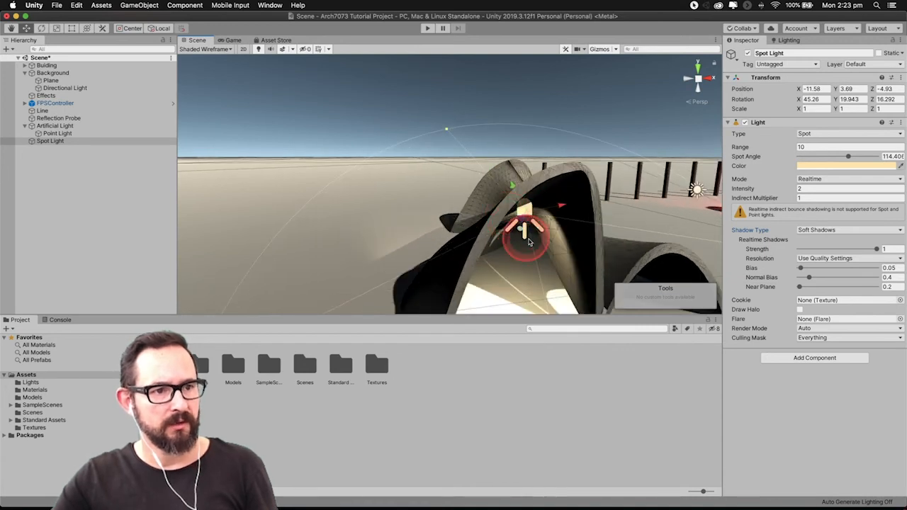
scroll(564, 239, "down", 3)
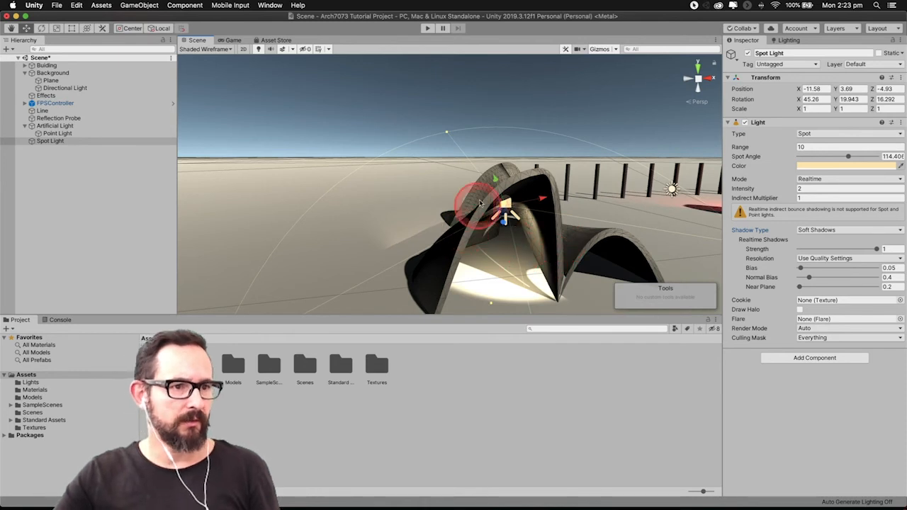
Step: Shift the spotlight slightly to about X -11.66, Y 3.53, Z -5.08 and reduce its range to about 7.19
left_click_drag(496, 181, 523, 239)
middle_click_drag(523, 239, 550, 219)
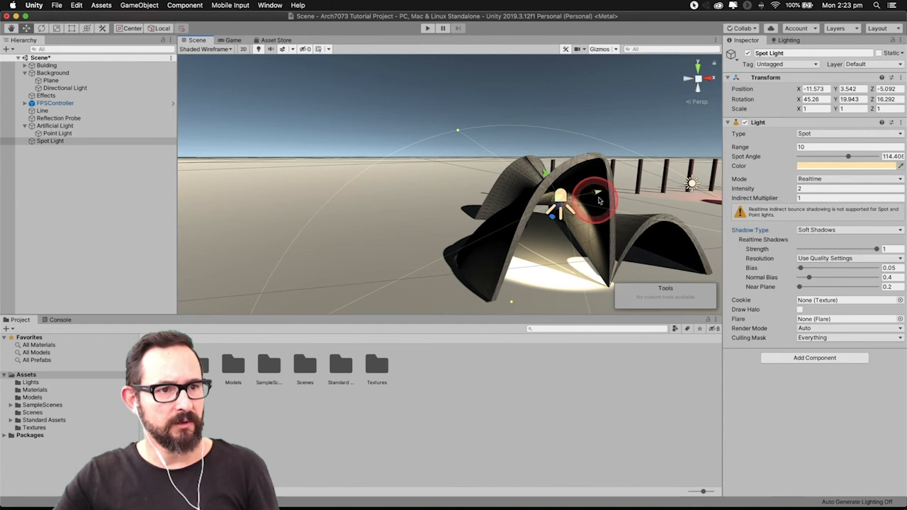
left_click_drag(599, 193, 594, 193)
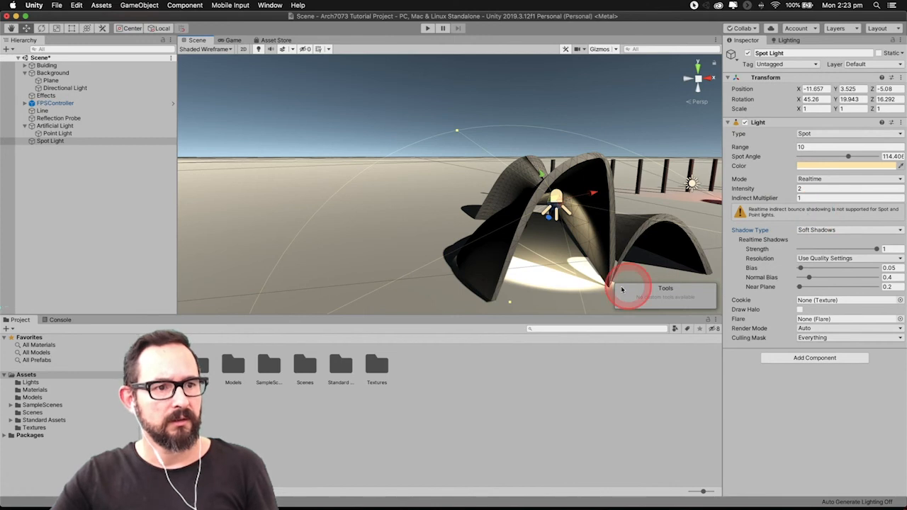
left_click_drag(510, 305, 542, 299)
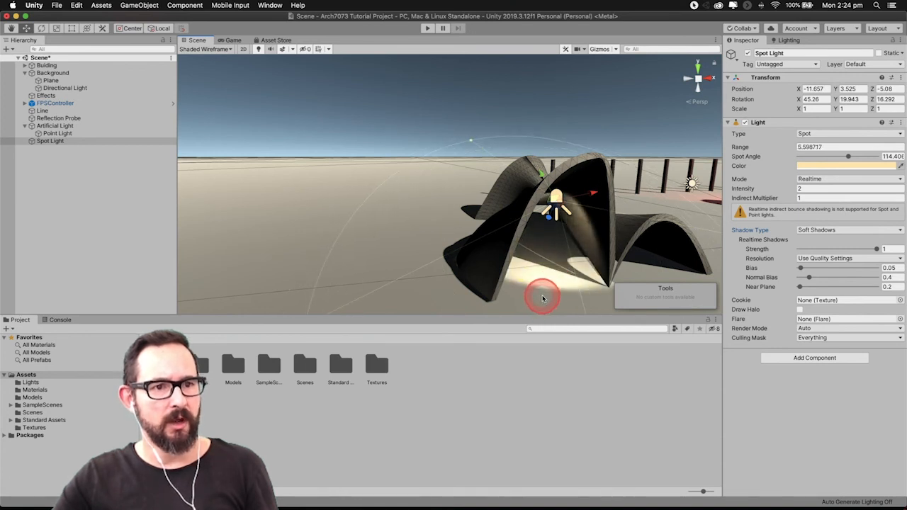
left_click_drag(538, 303, 557, 211)
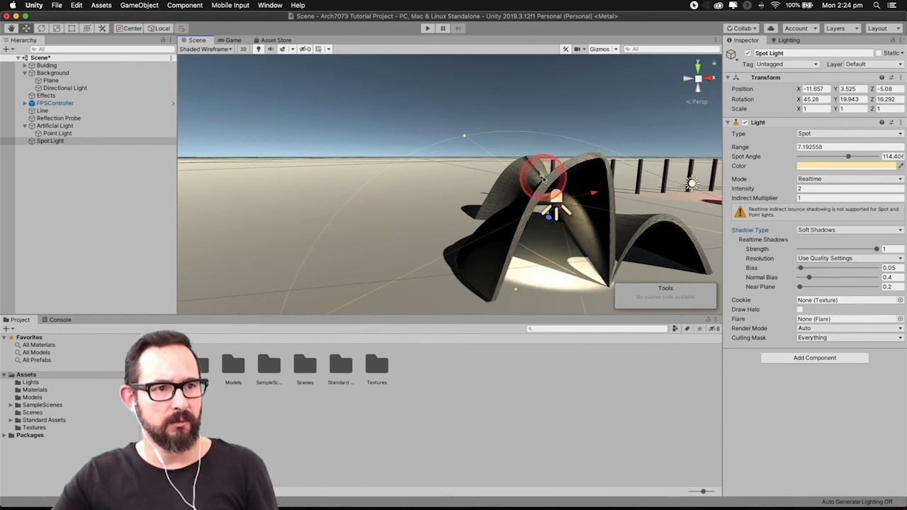
Step: Move the spotlight to about X -11.94, Y 3.60, Z -5.54 and narrow its spot angle to about 102.16
left_click_drag(544, 180, 594, 198)
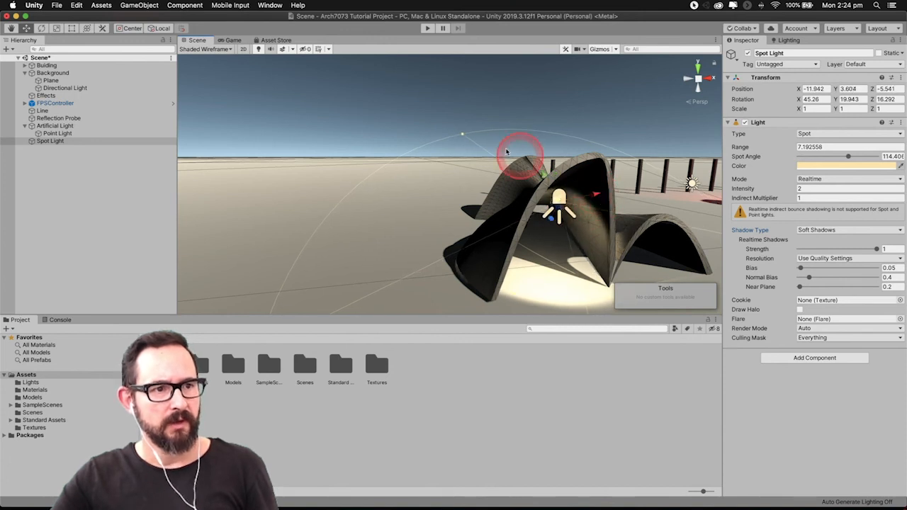
left_click_drag(465, 134, 739, 262)
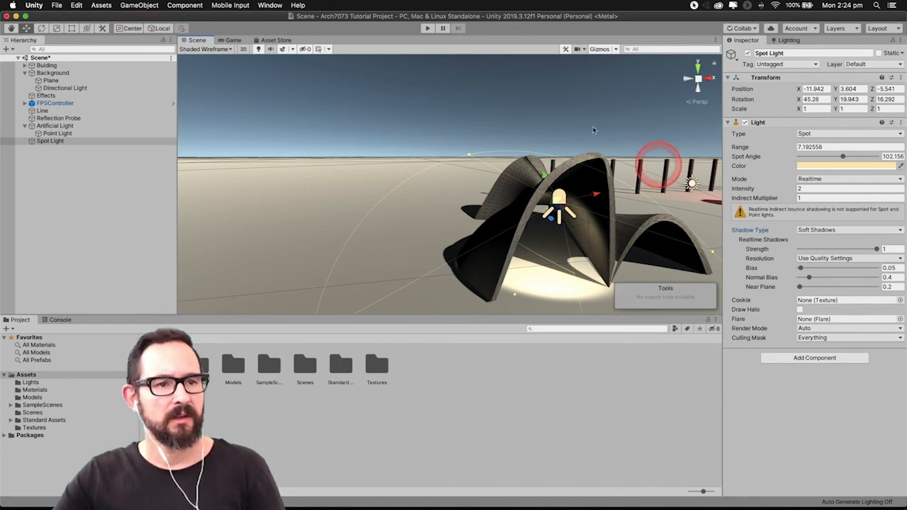
Step: Run the scene and walk past the blue canopy, then in and out of the grey canopy, to examine the artificial lighting
left_click(427, 29)
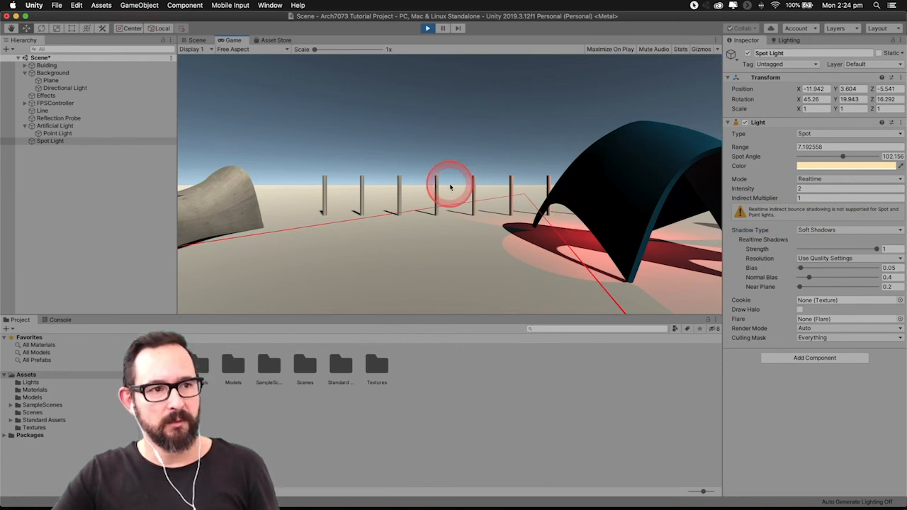
key("w")
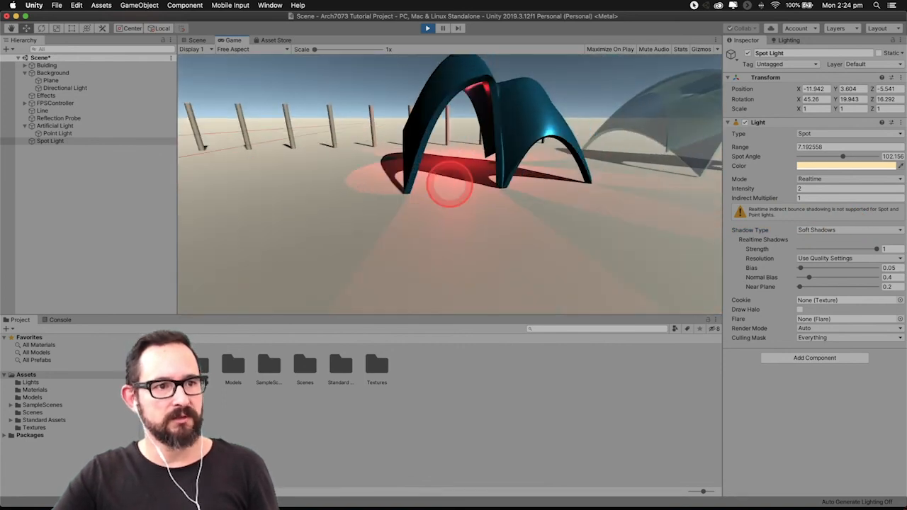
key("w")
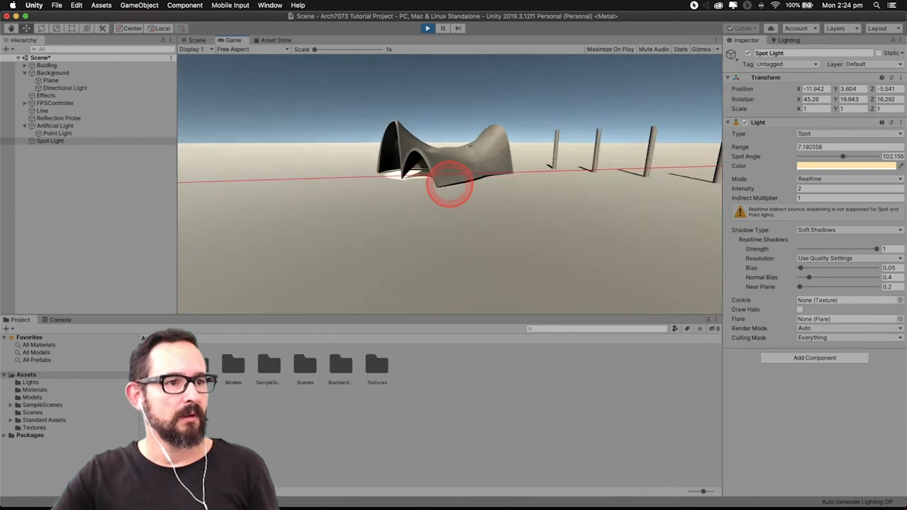
key("w")
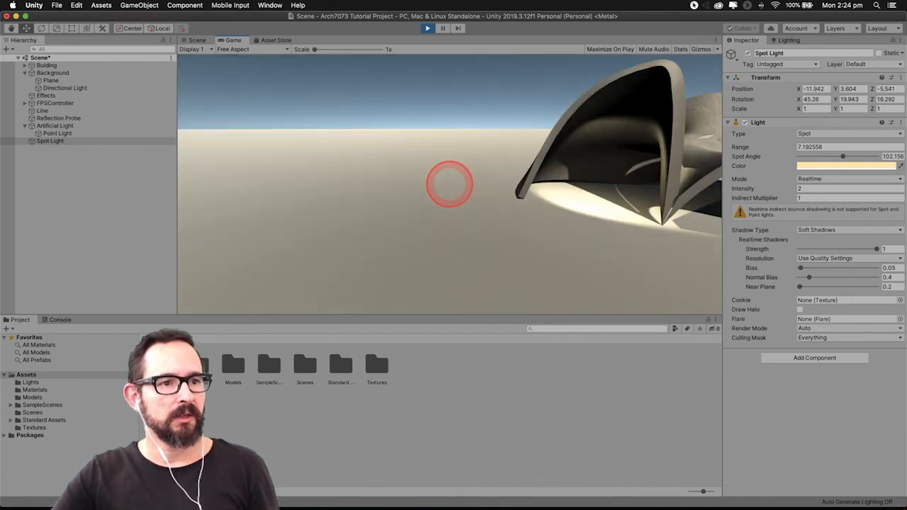
key("w")
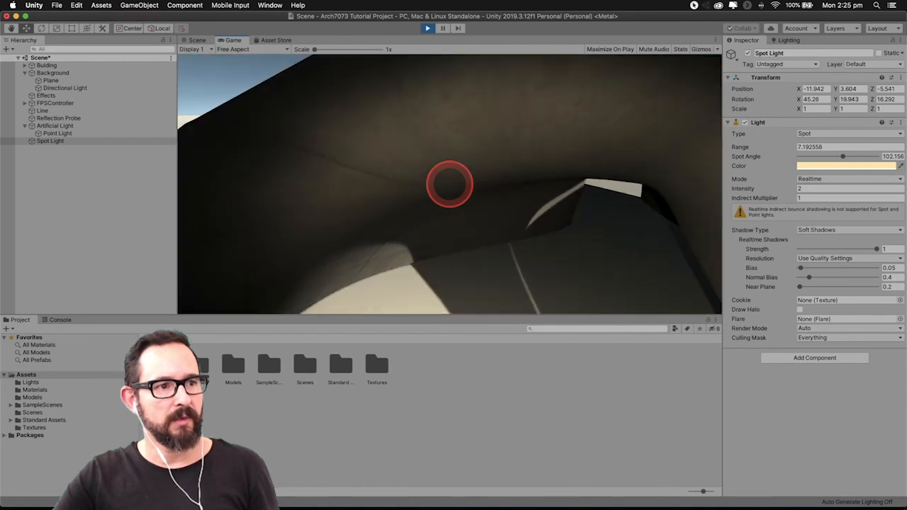
key("s")
key("w")
key("w")
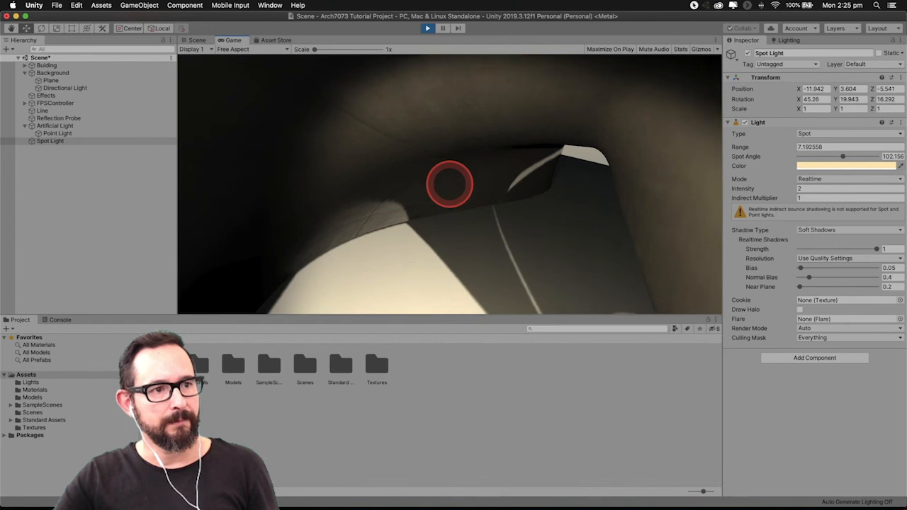
key("s")
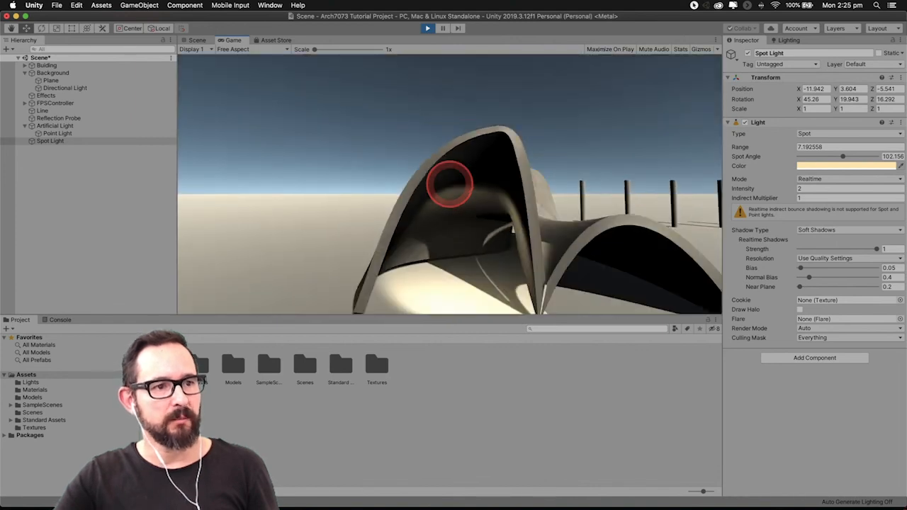
key("s")
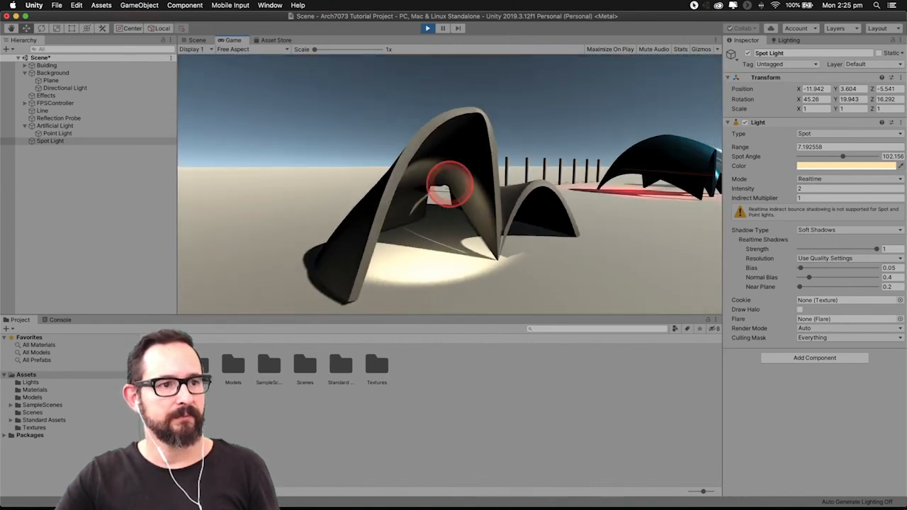